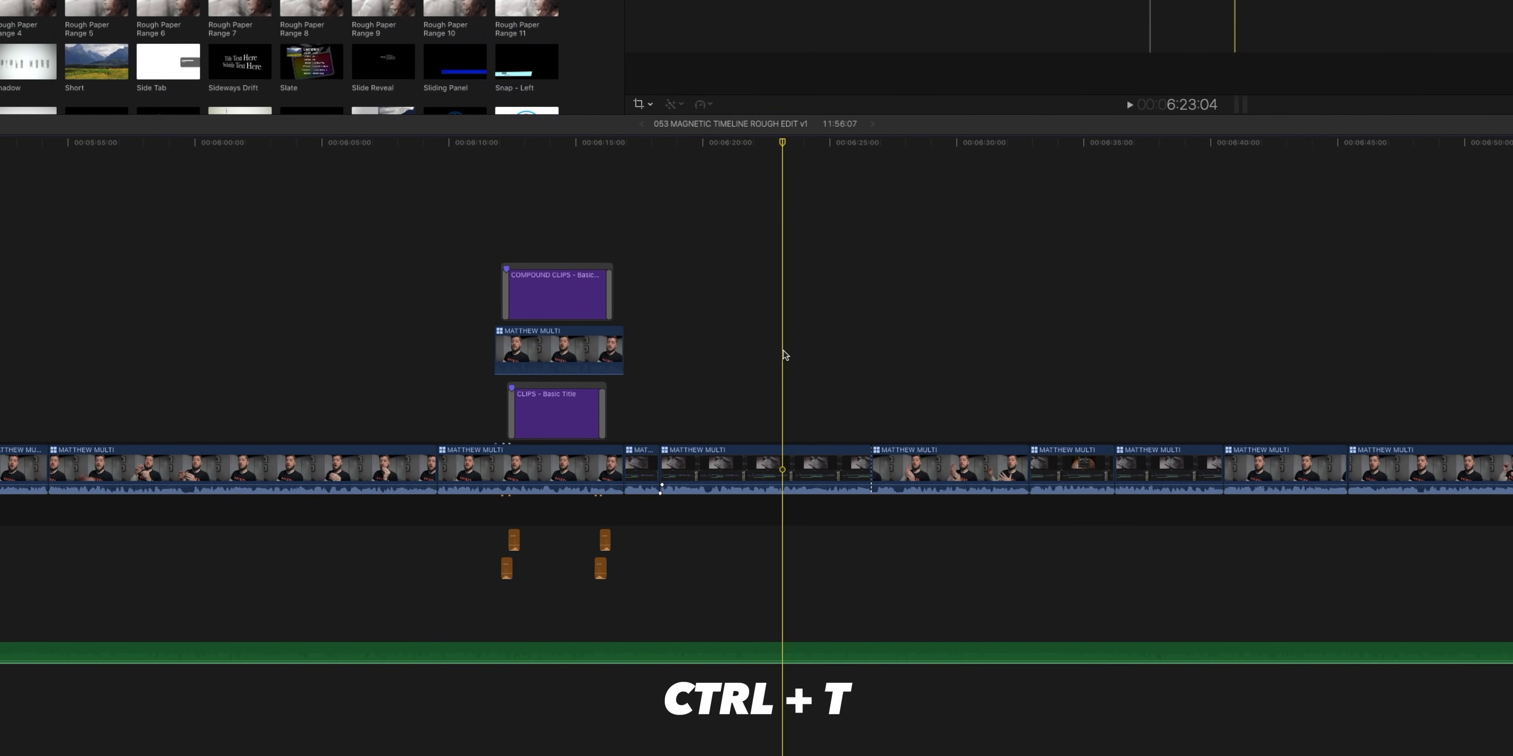
- Add a default title at the playhead at 6:23:04 in the timeline
{"action": "key", "text": "ctrl+t"}
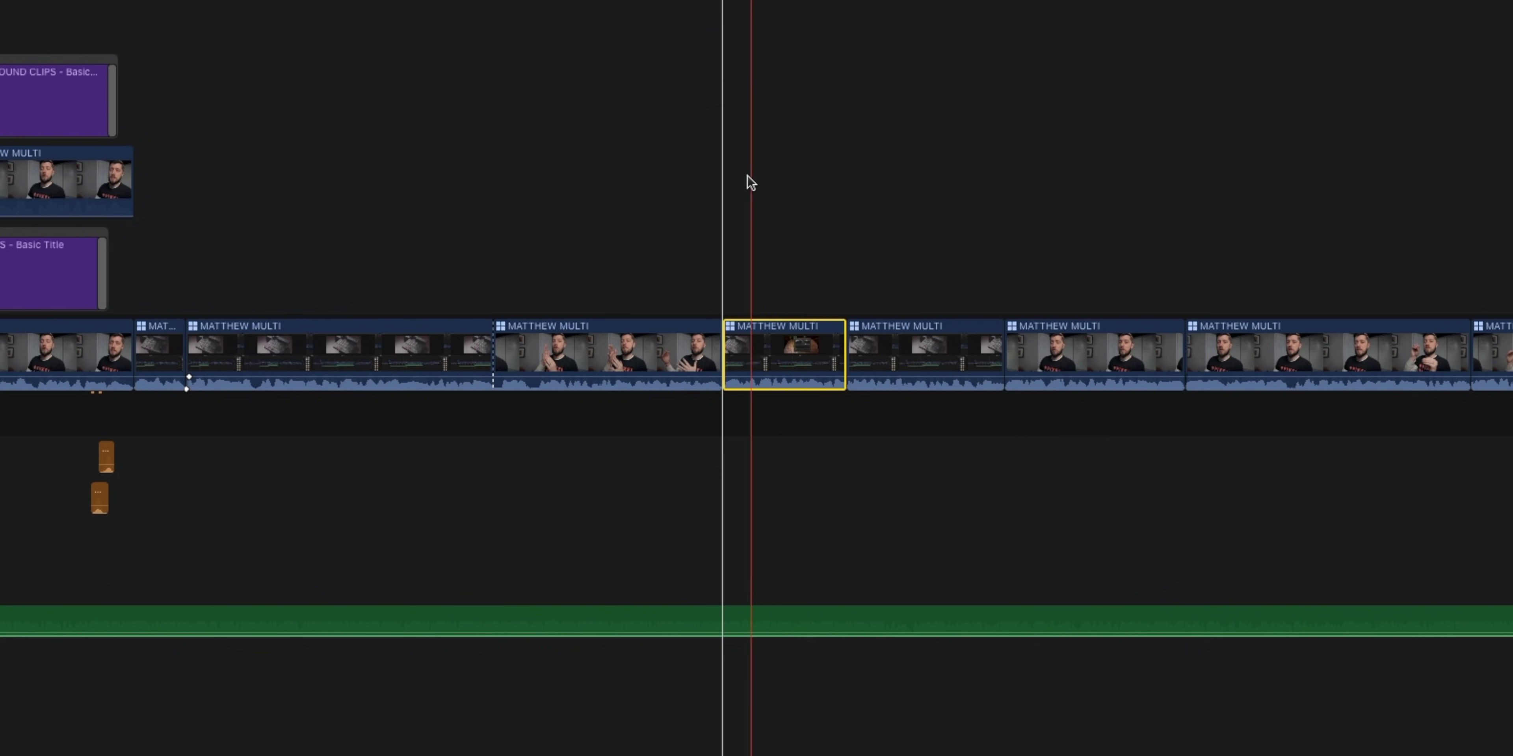
- Connect b-roll clip OSR_044, from an in point partway through to its end, above the storyline at the cut at 6:32:21
{"action": "left_click", "coordinate": [727, 184]}
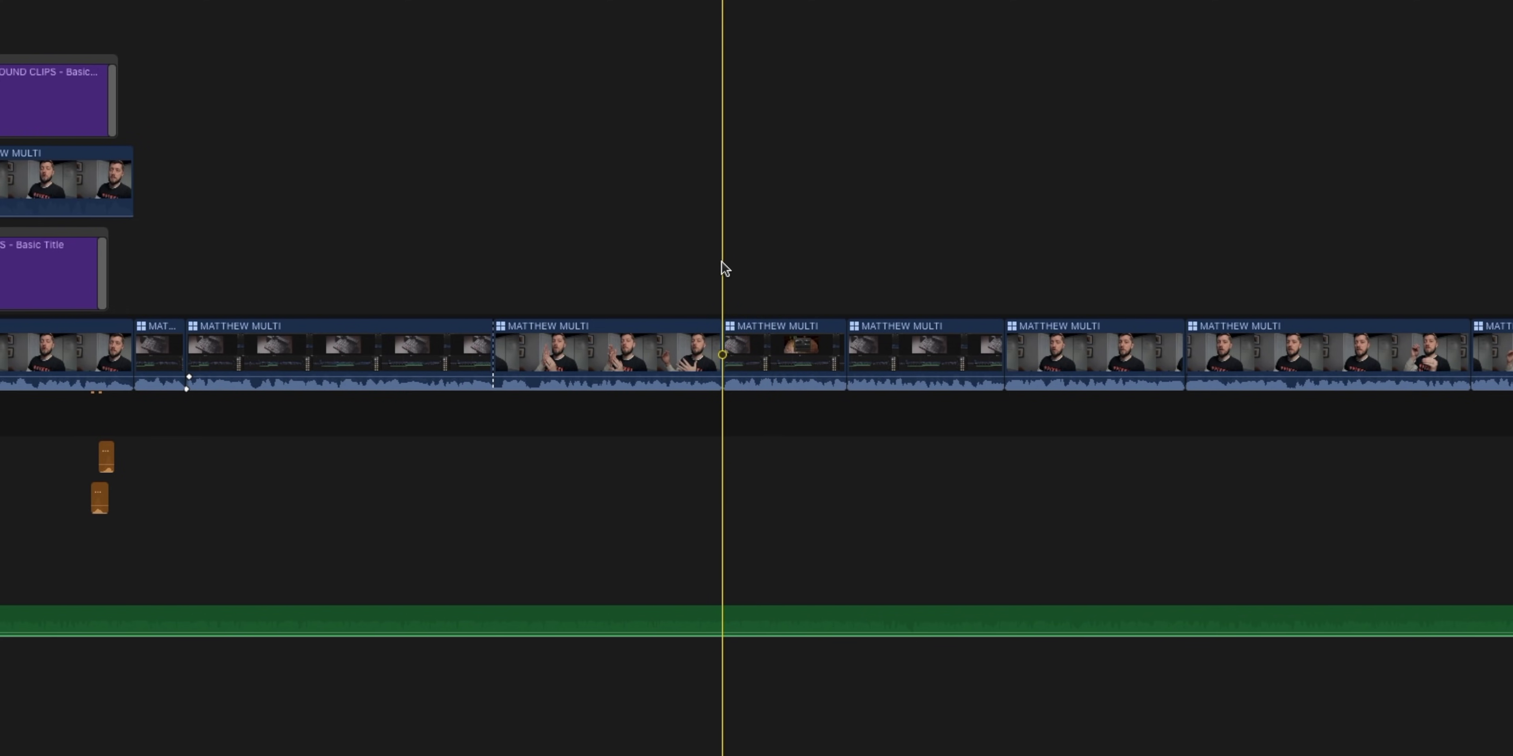
{"action": "left_click", "coordinate": [800, 369]}
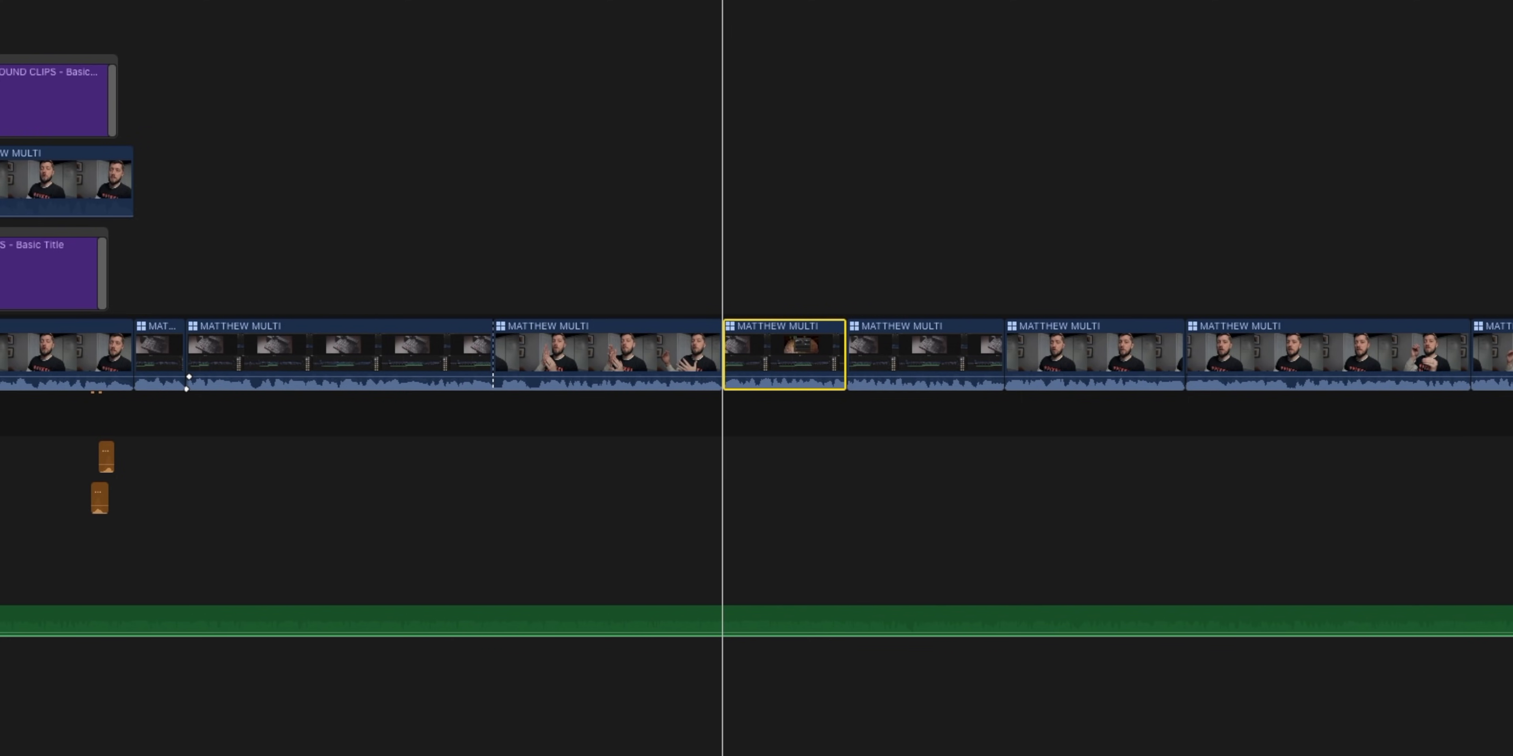
{"action": "left_click_drag", "start_coordinate": [773, 222], "coordinate": [728, 221]}
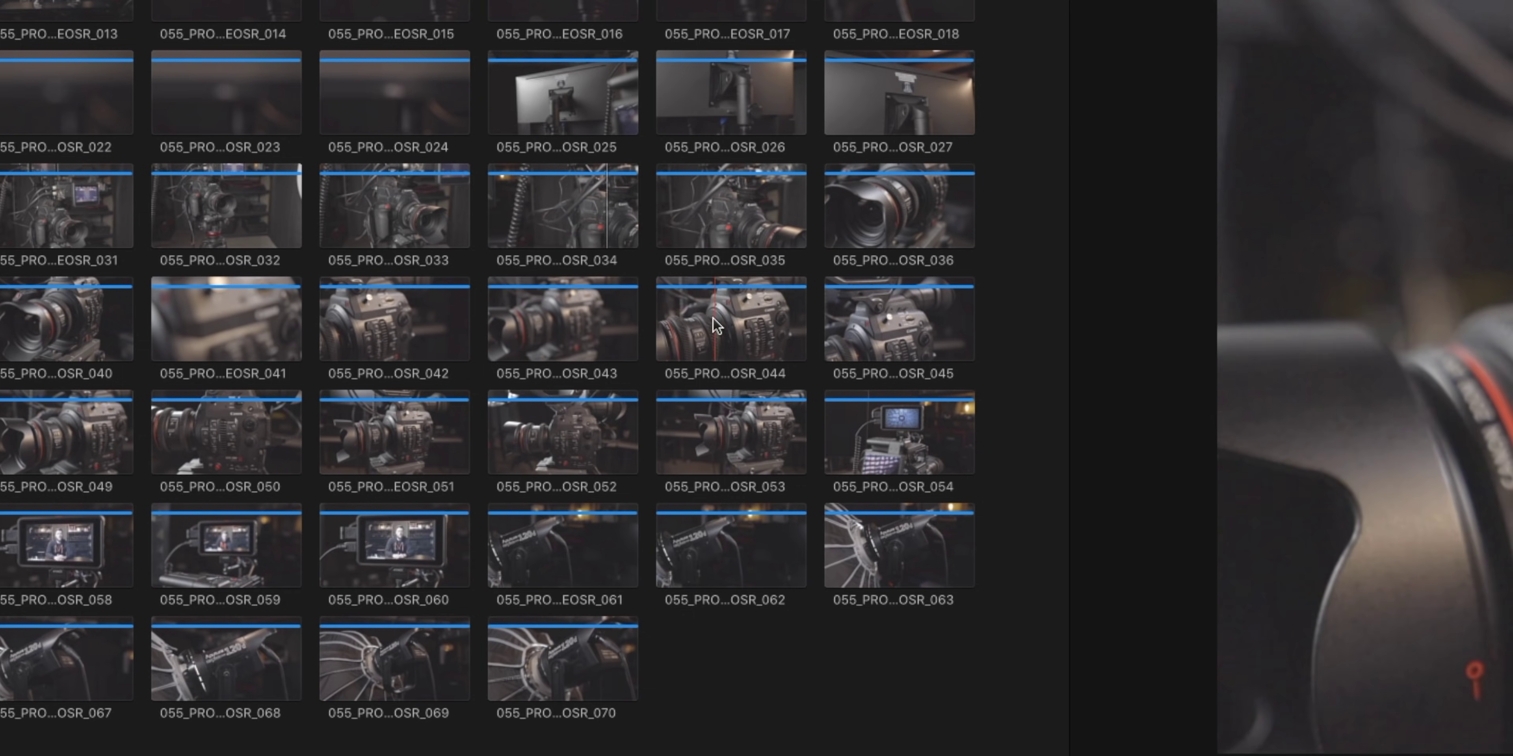
{"action": "left_click", "coordinate": [747, 319]}
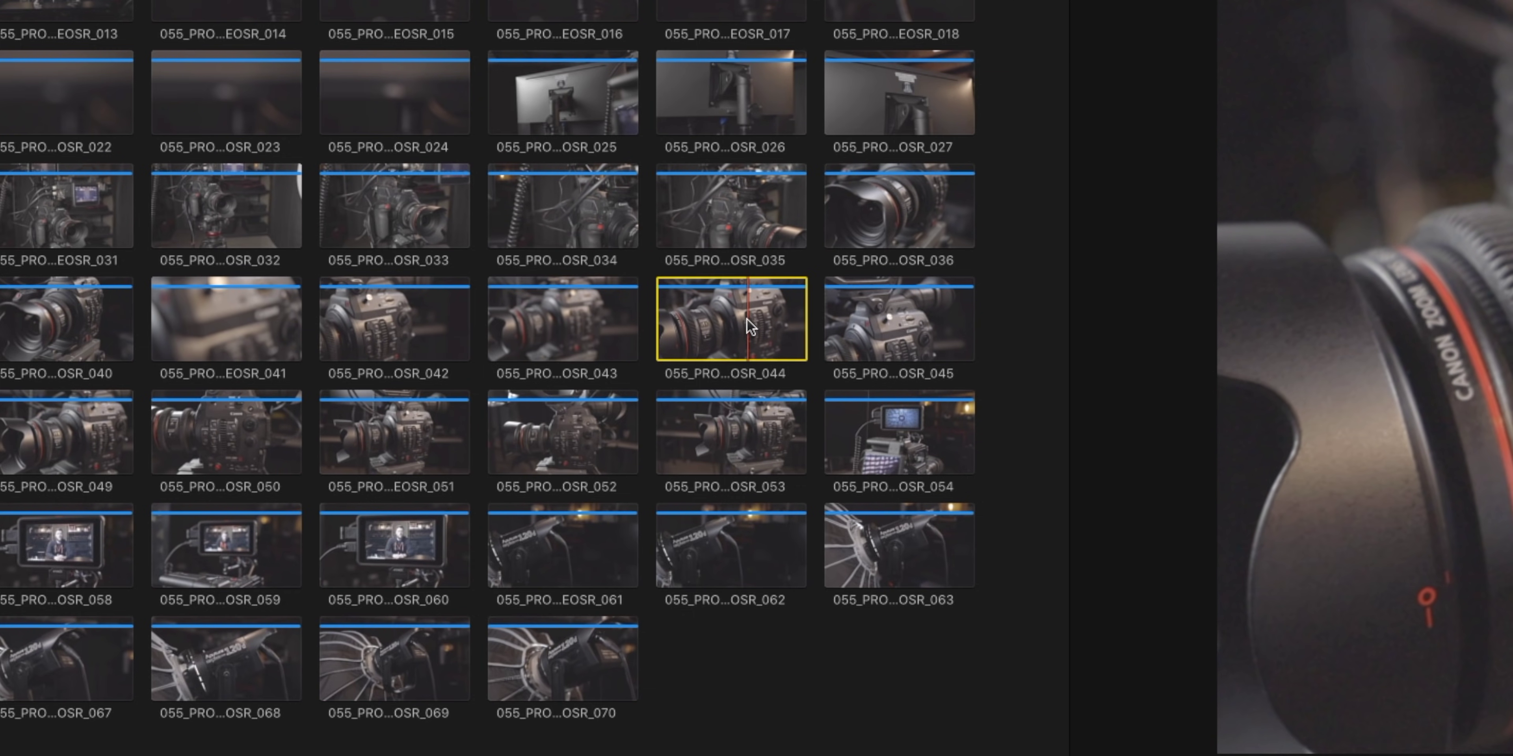
{"action": "key", "text": "i"}
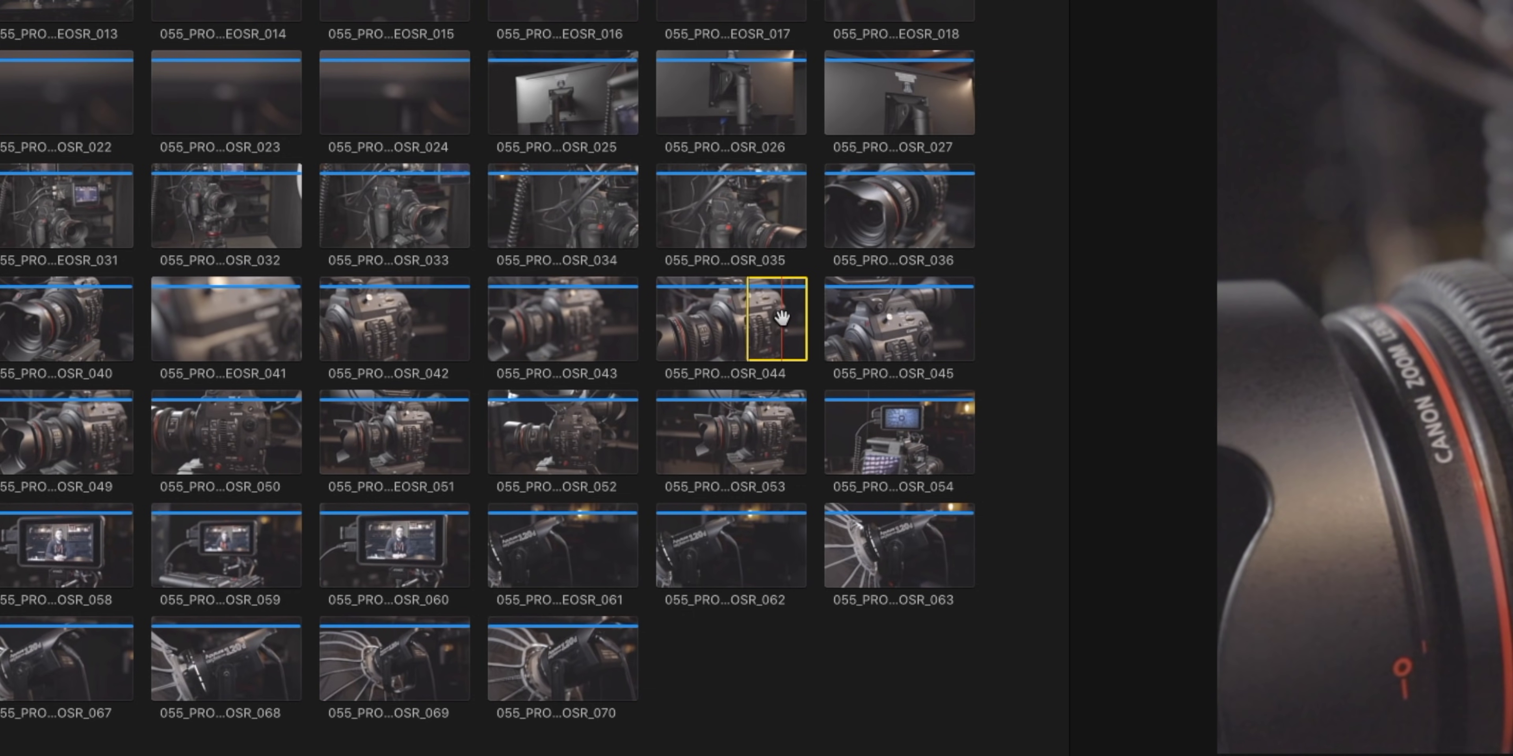
{"action": "key", "text": "q"}
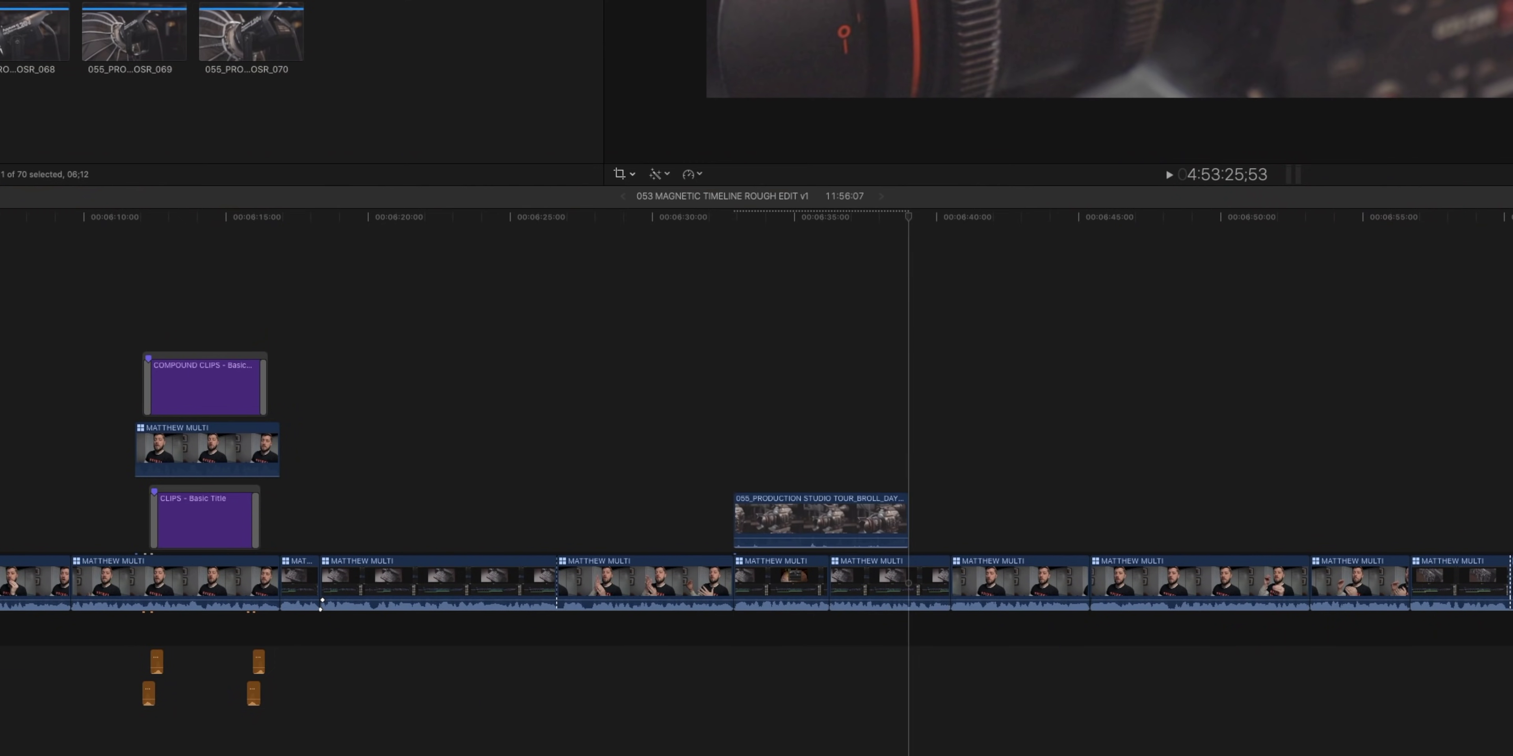
- Trim the connected b-roll clip's end to match the storyline clip beneath it and overwrite that clip with it
{"action": "left_click_drag", "start_coordinate": [902, 515], "coordinate": [828, 517]}
{"action": "left_click", "coordinate": [784, 524]}
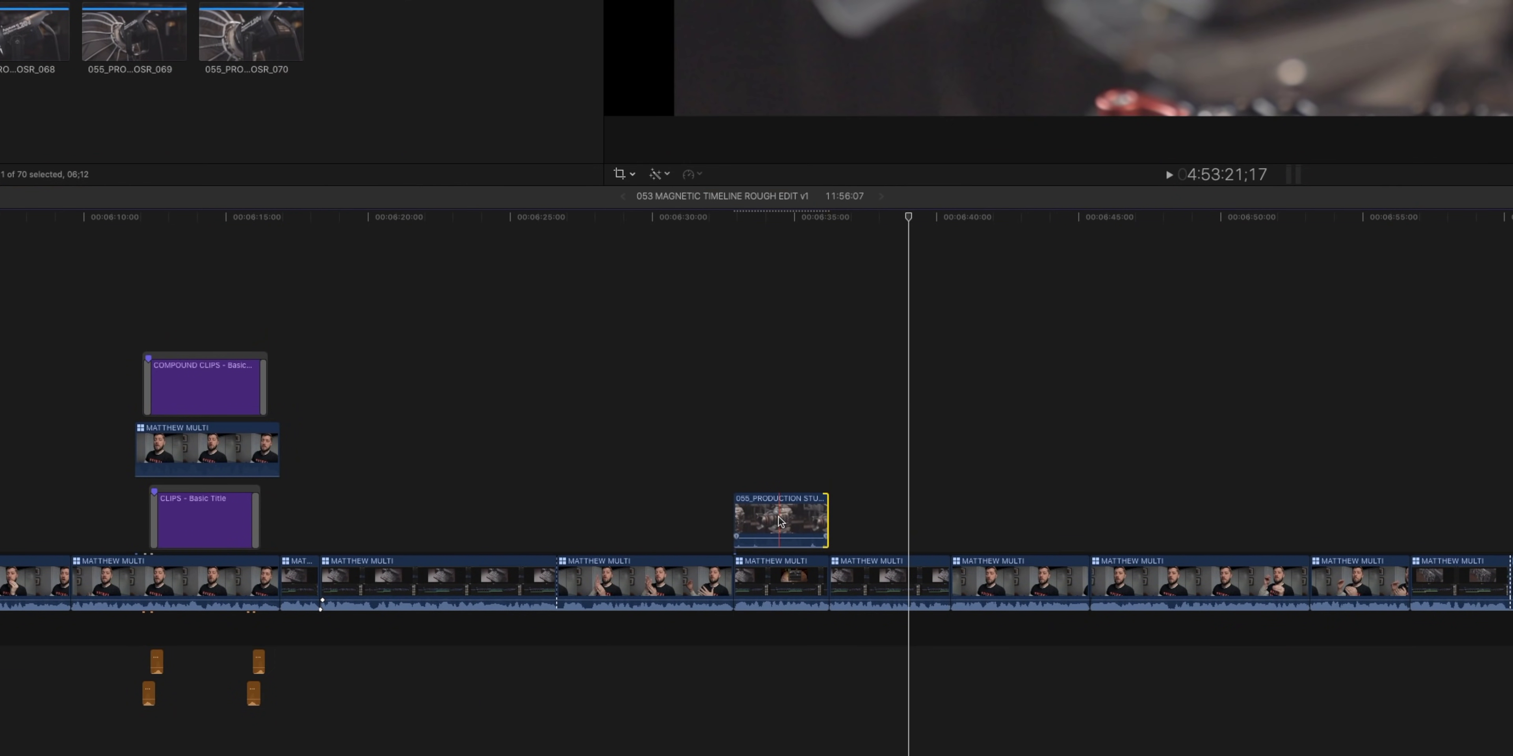
- Undo the overwrite and the trim, and delete the connected b-roll clip from the timeline
{"action": "key", "text": "super+z"}
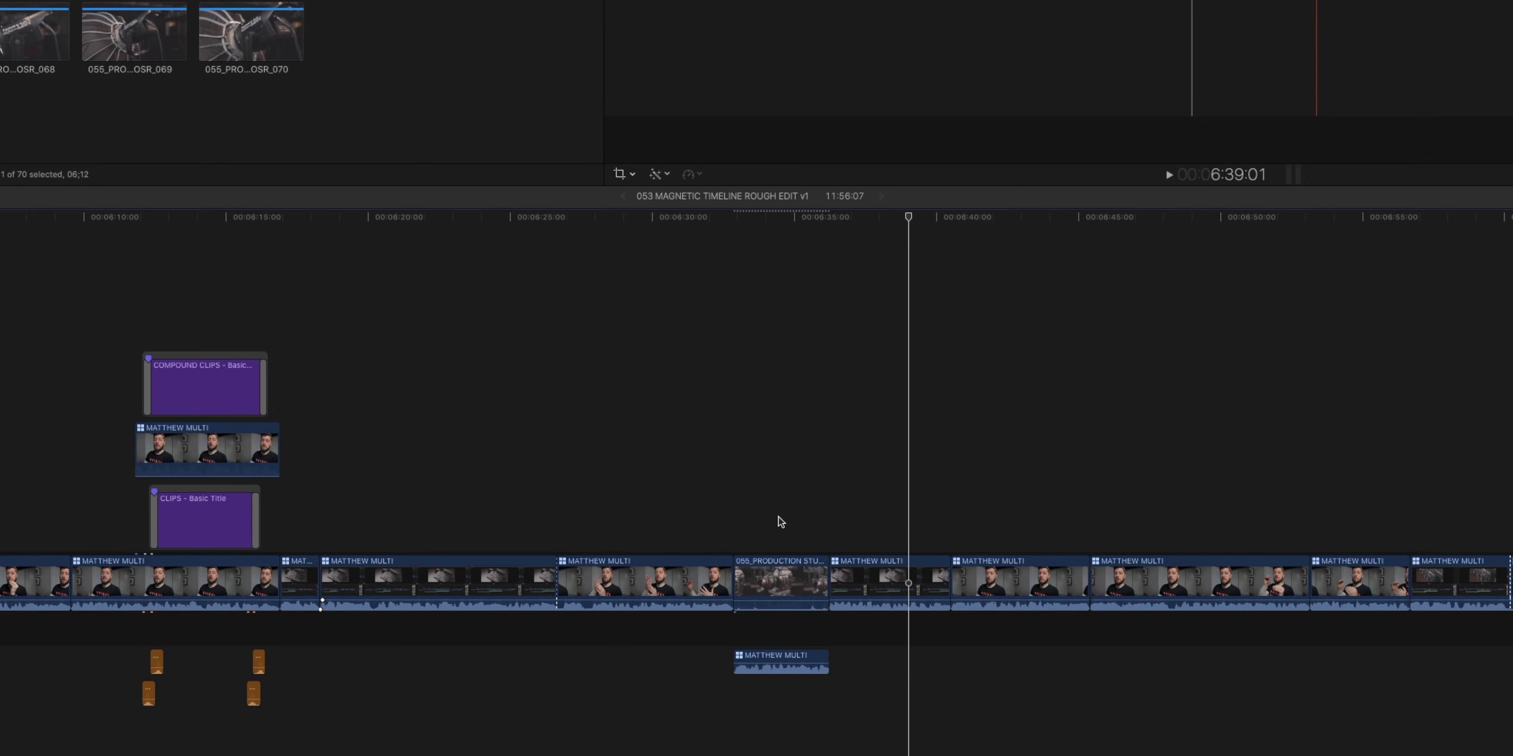
{"action": "key", "text": "super+z"}
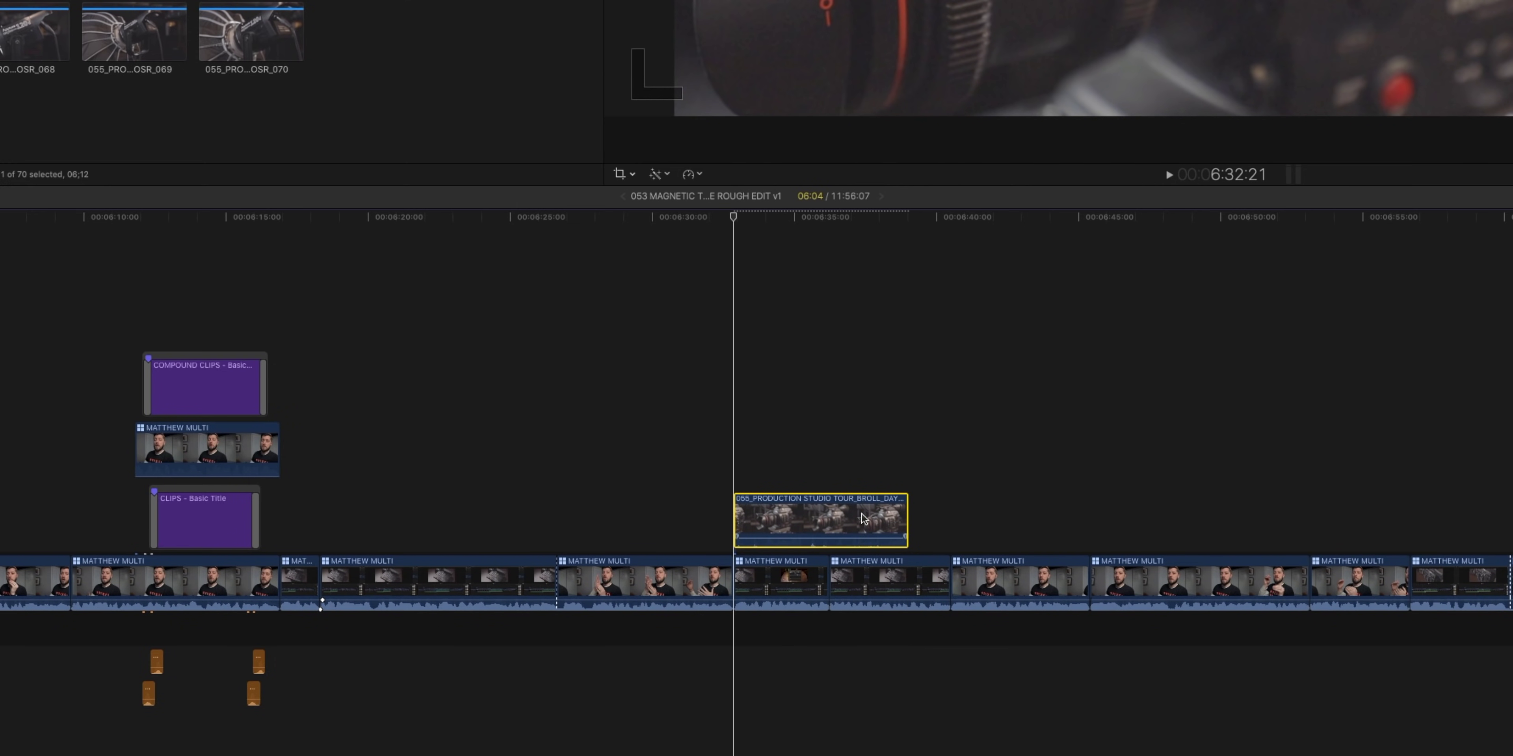
{"action": "key", "text": "Delete"}
- Replace the storyline clip starting at 6:32:21 with b-roll clip OSR_044, using a new in point and Replace from Start
{"action": "key", "text": "l"}
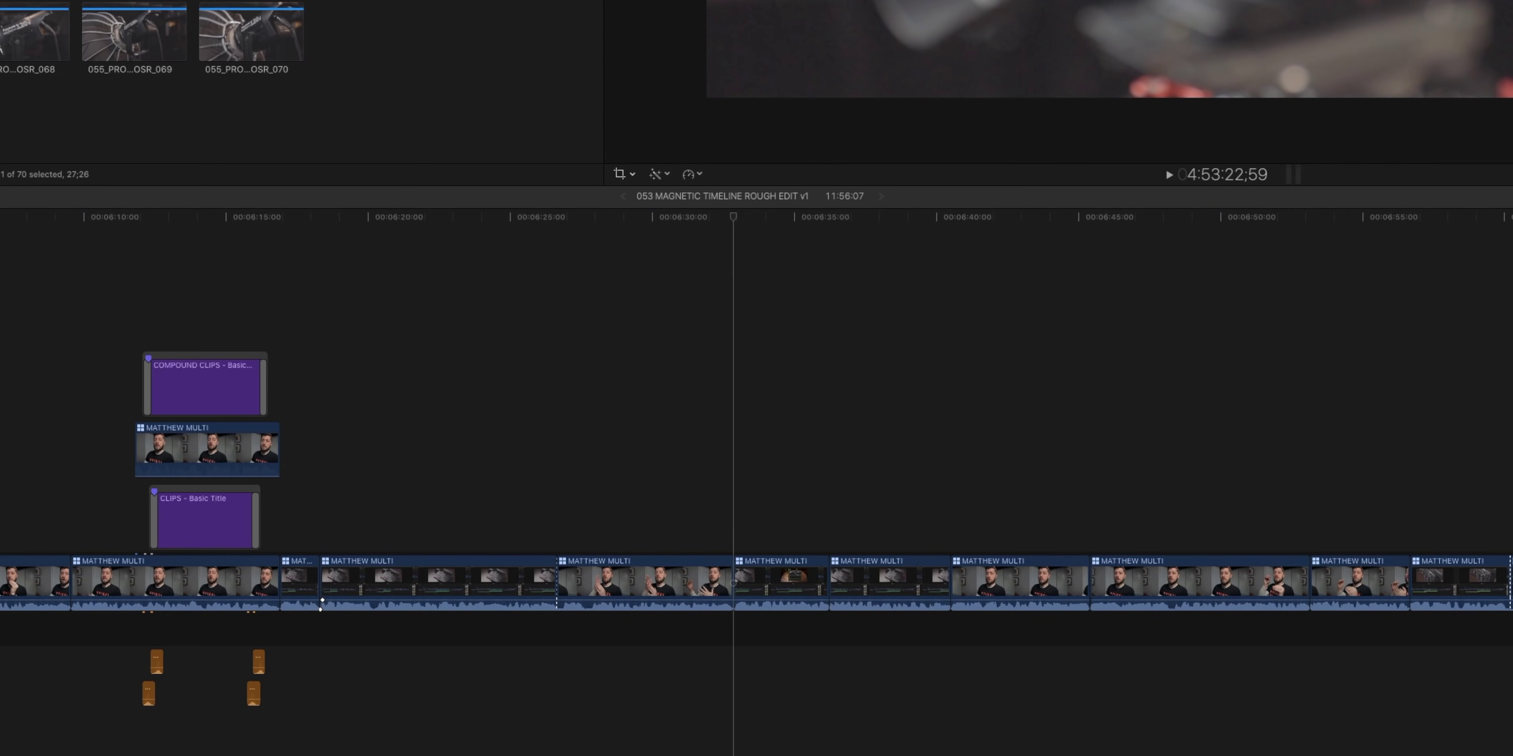
{"action": "key", "text": "l"}
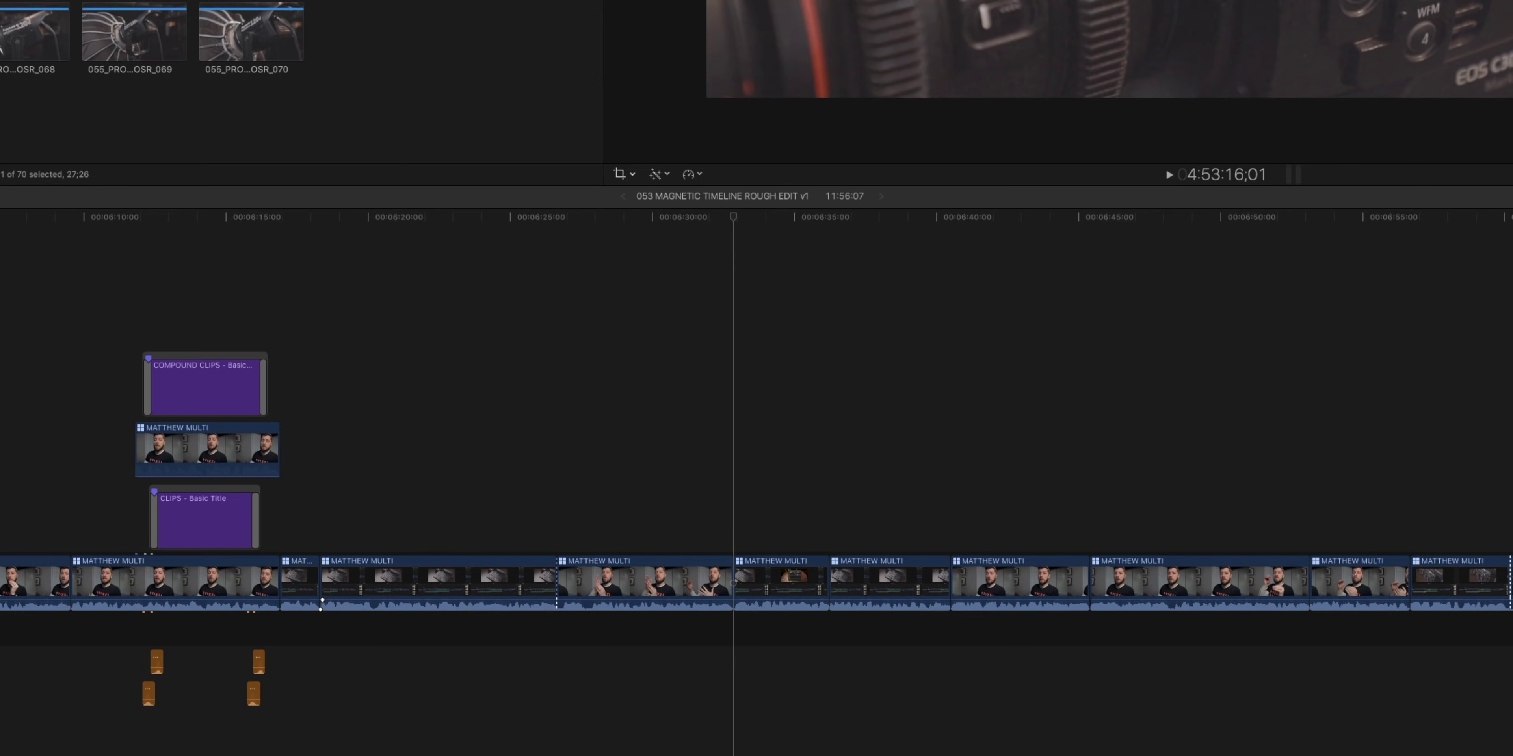
{"action": "key", "text": "l"}
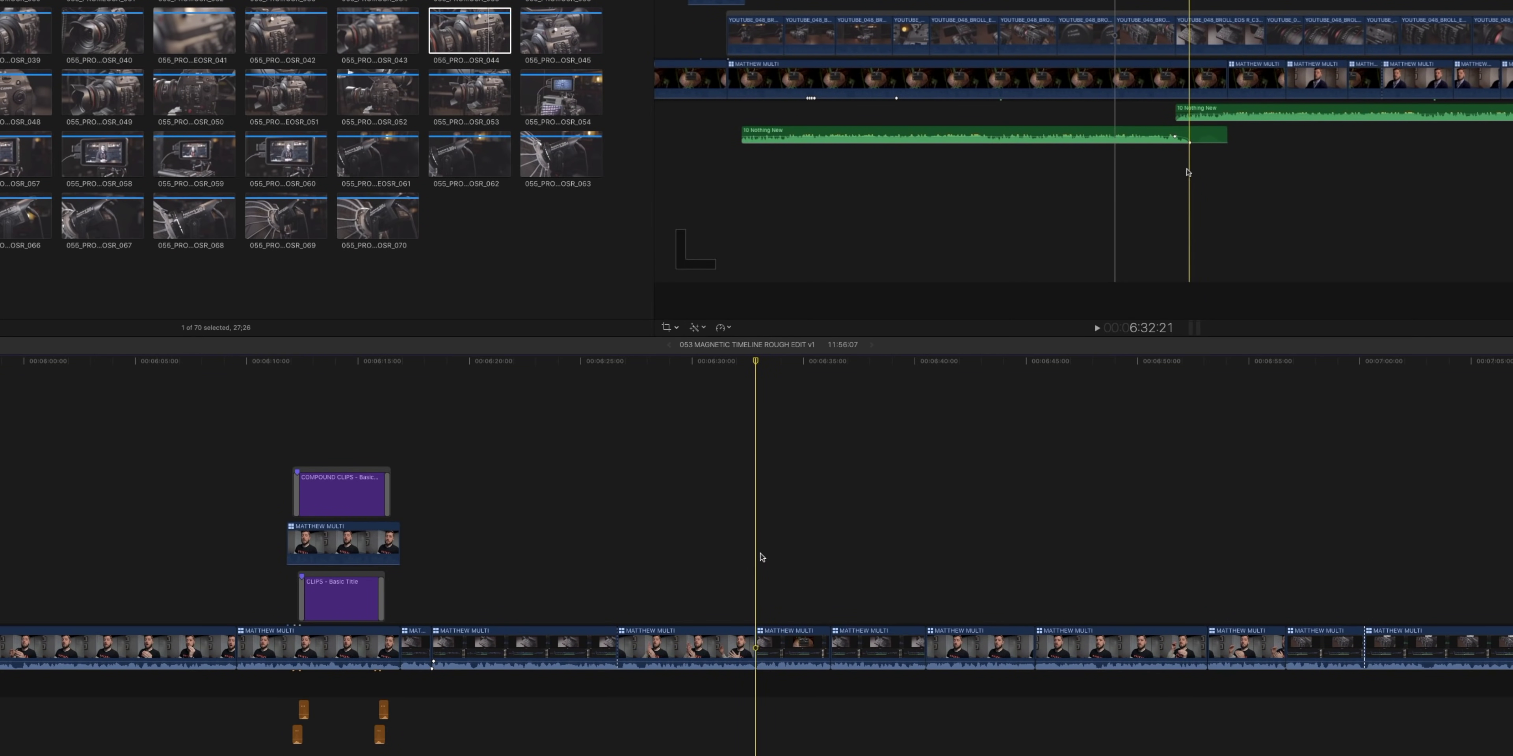
{"action": "key", "text": "c"}
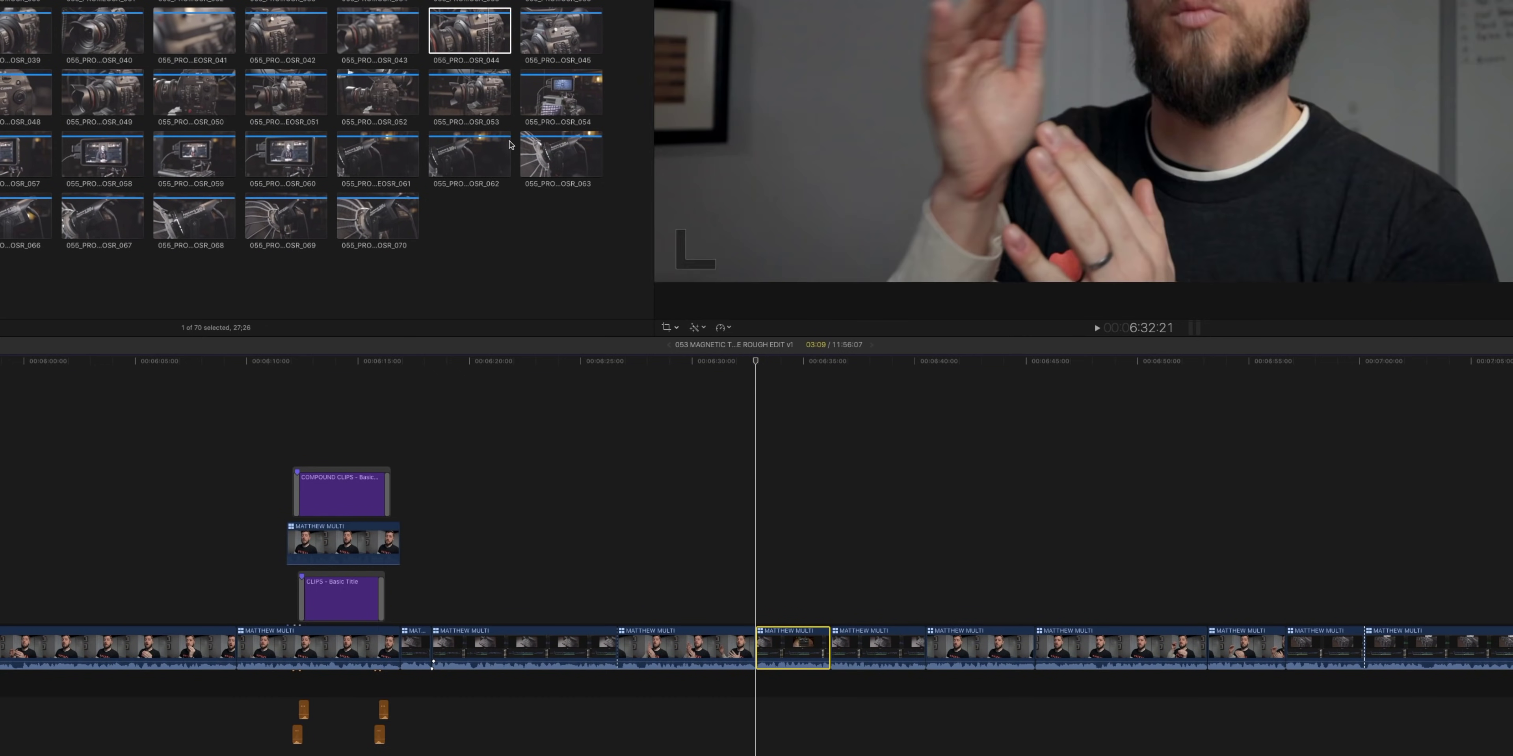
{"action": "left_click", "coordinate": [476, 32]}
{"action": "key", "text": "i"}
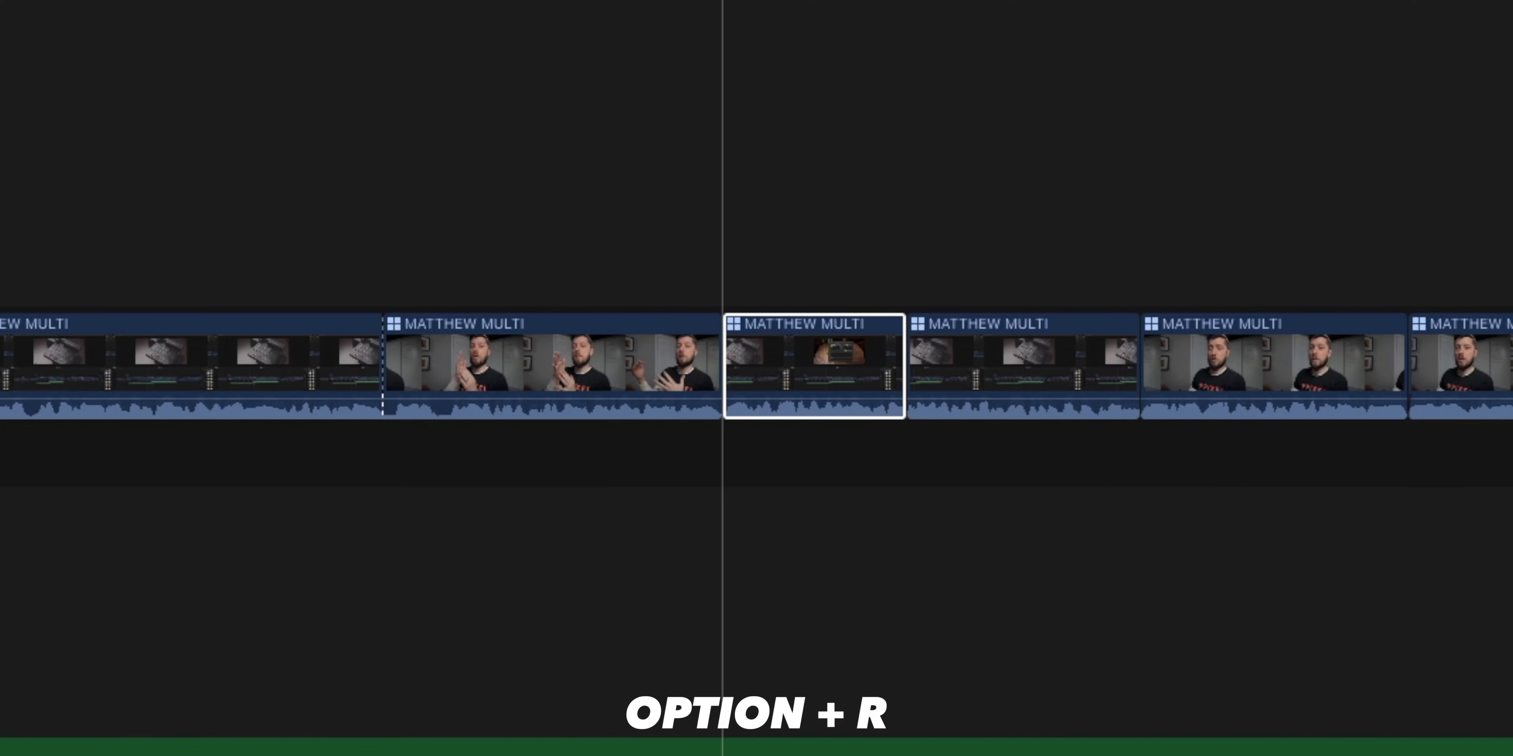
{"action": "key", "text": "alt+r"}
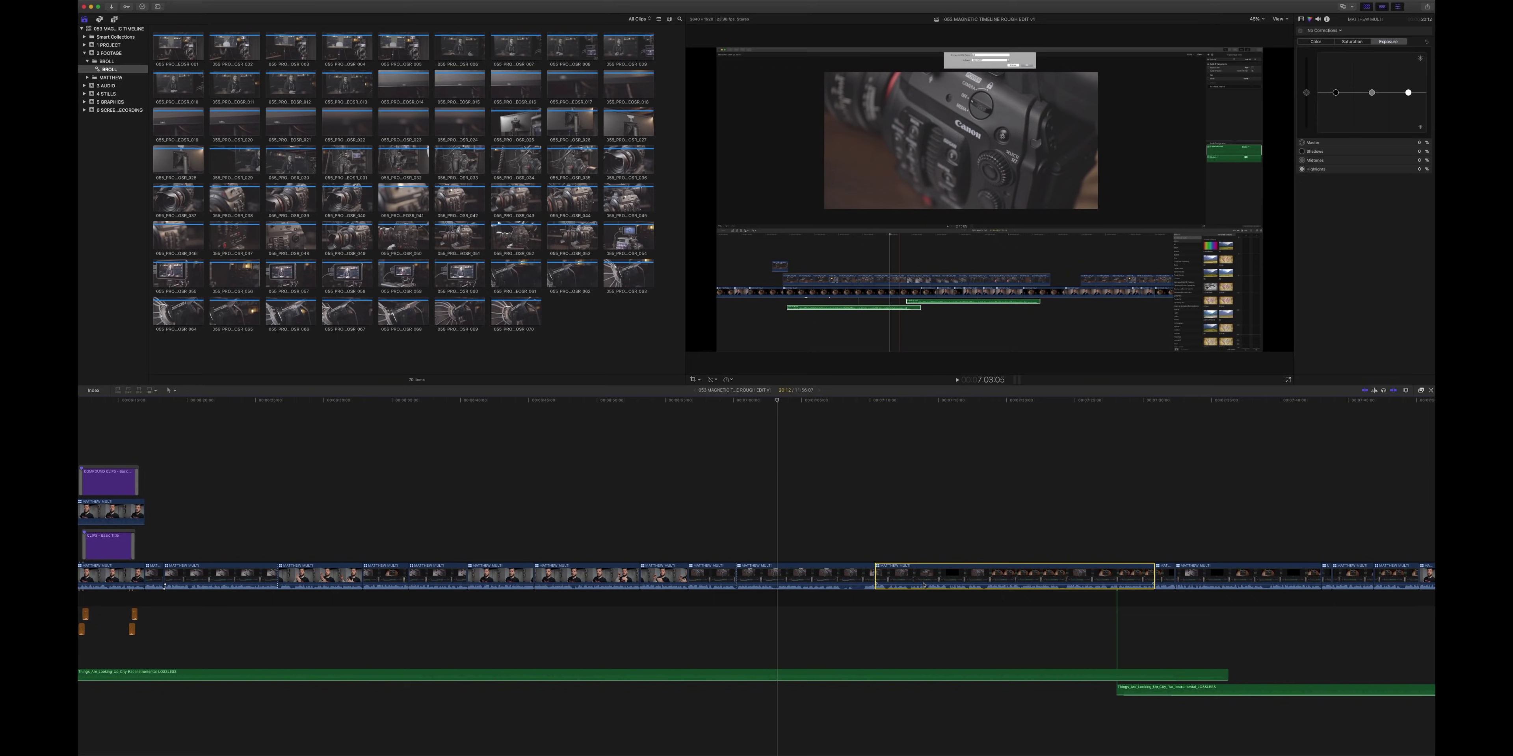
- Reveal the selected storyline clip in the browser and expand the filmstrips to show less time per thumbnail
{"action": "key", "text": "shift+f"}
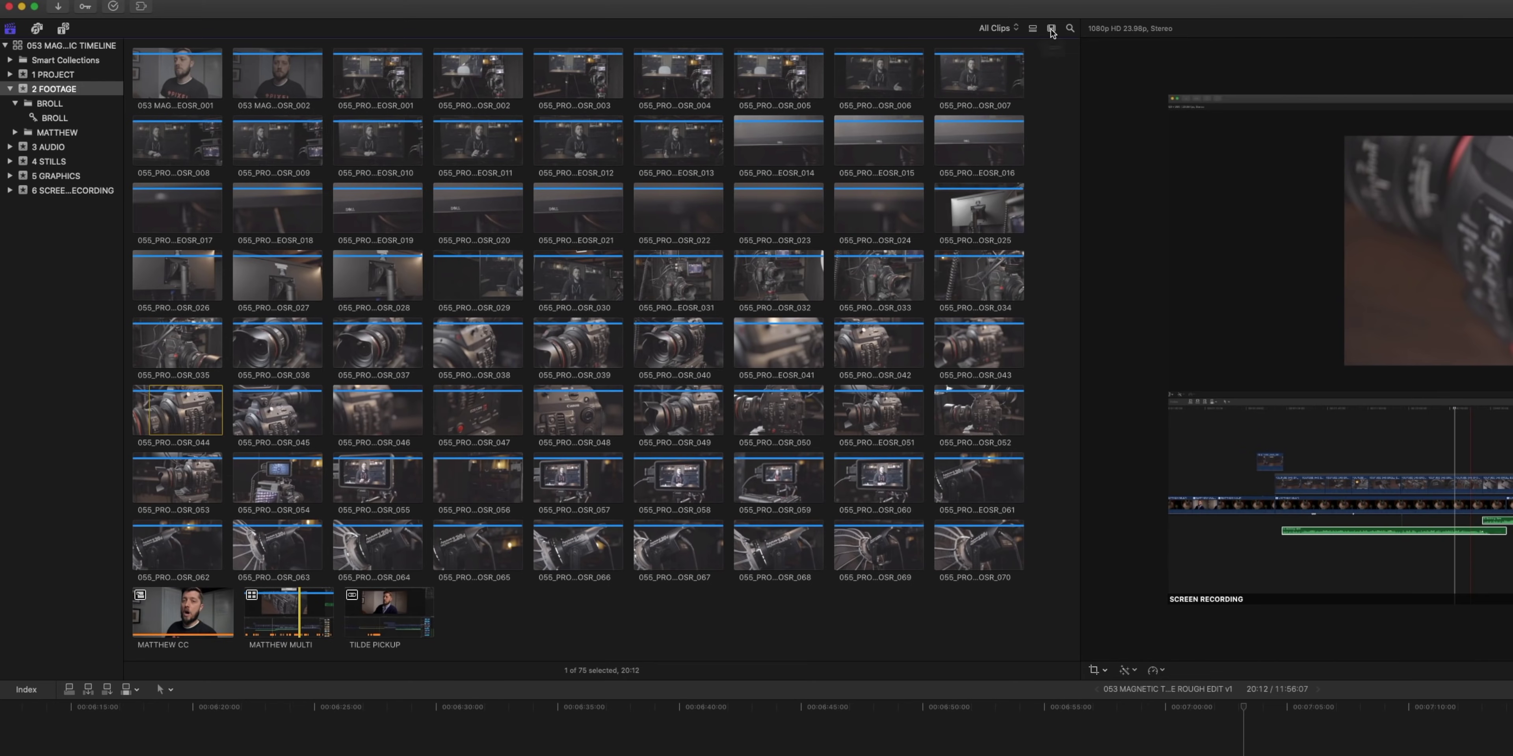
{"action": "left_click", "coordinate": [1051, 29]}
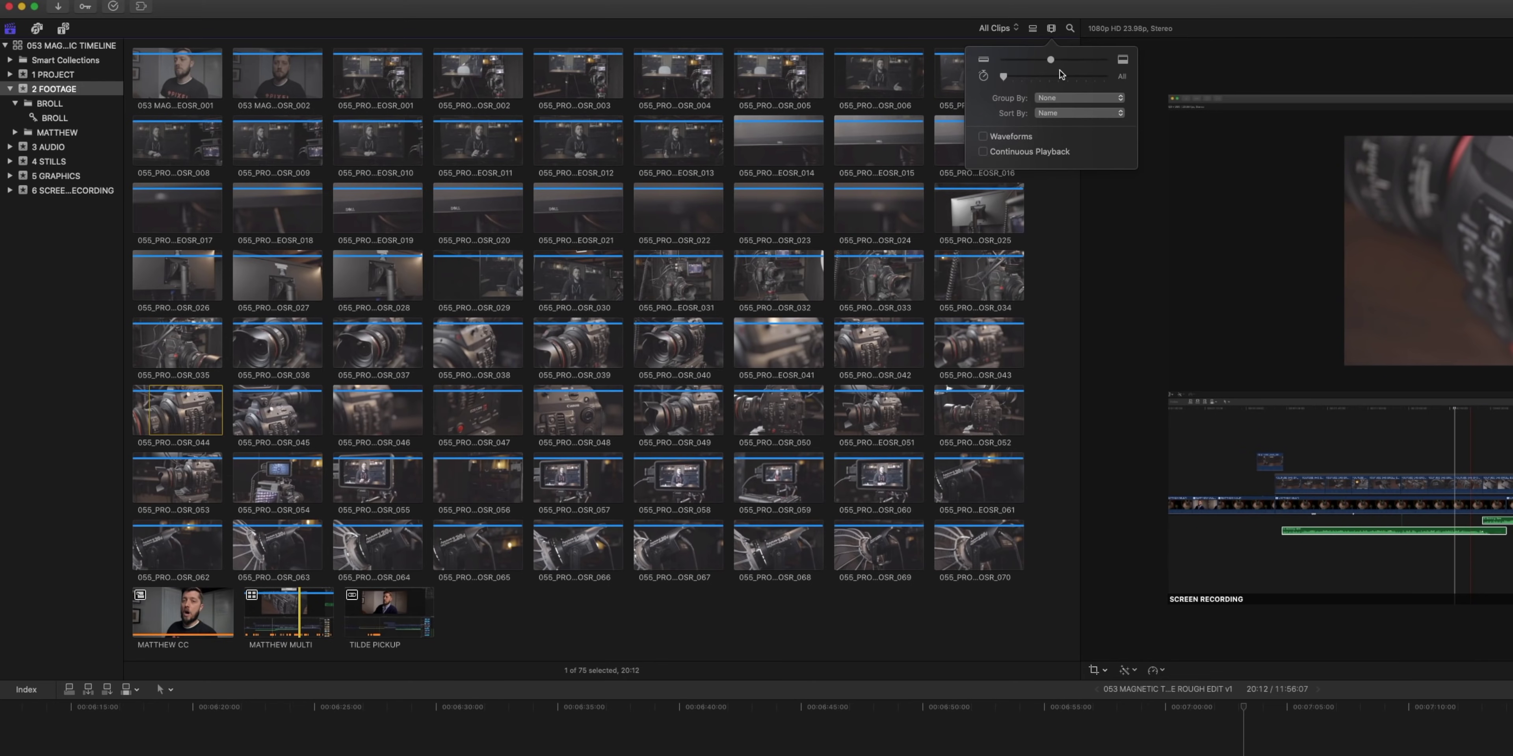
{"action": "left_click_drag", "start_coordinate": [1009, 74], "coordinate": [1038, 77]}
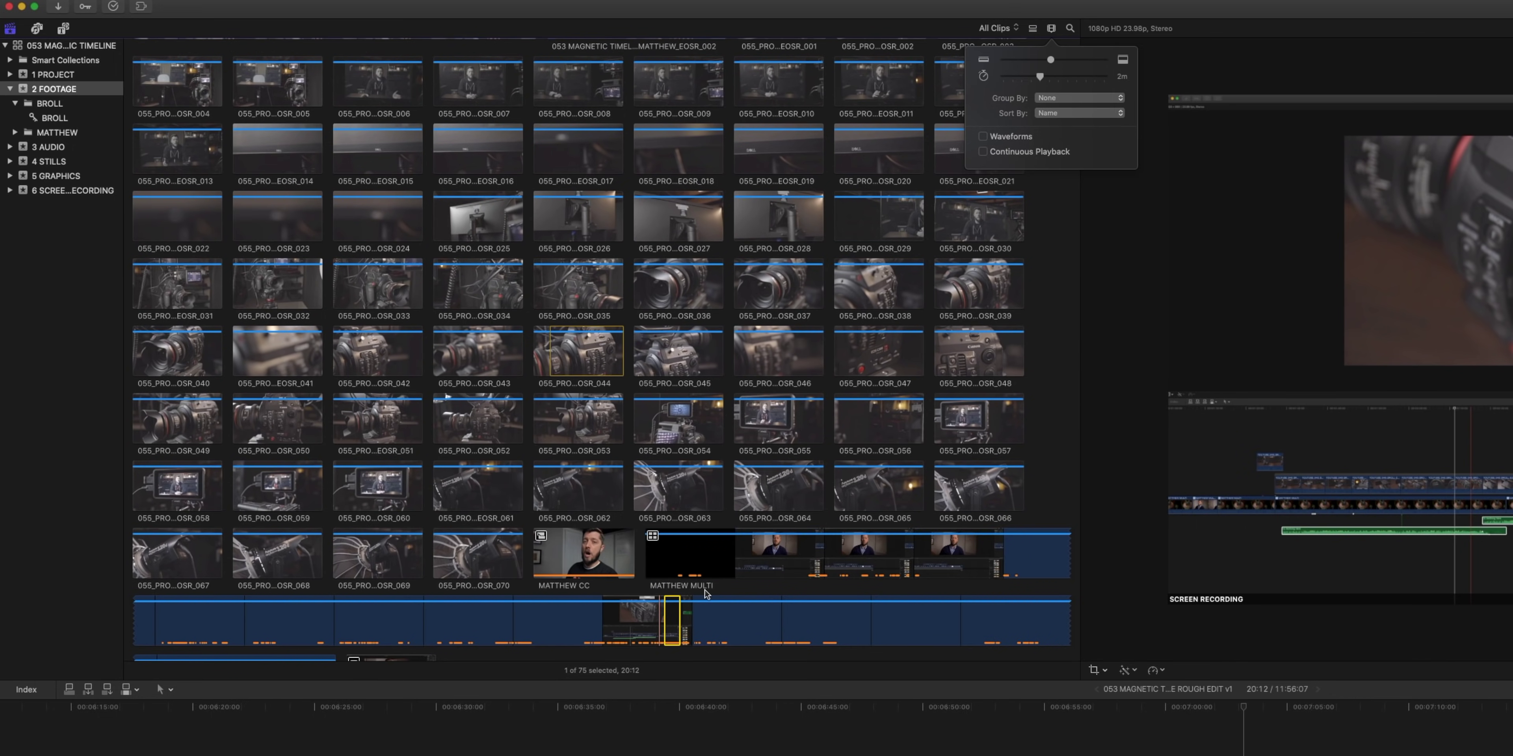
{"action": "scroll", "coordinate": [667, 618], "scroll_direction": "down", "scroll_amount": 1}
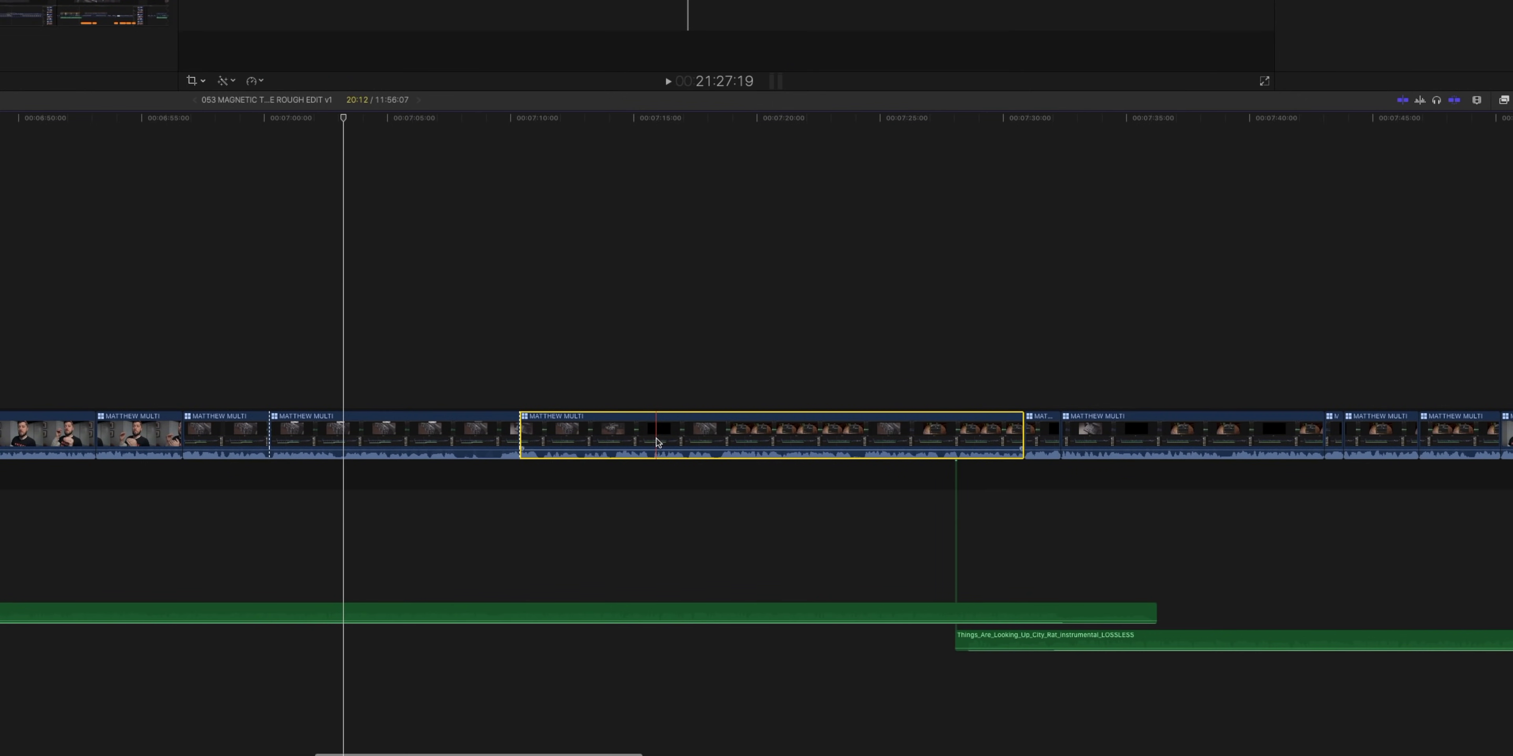
- Check the Reveal in Browser command among the selected storyline clip's options, and dismiss the list
{"action": "right_click", "coordinate": [658, 441]}
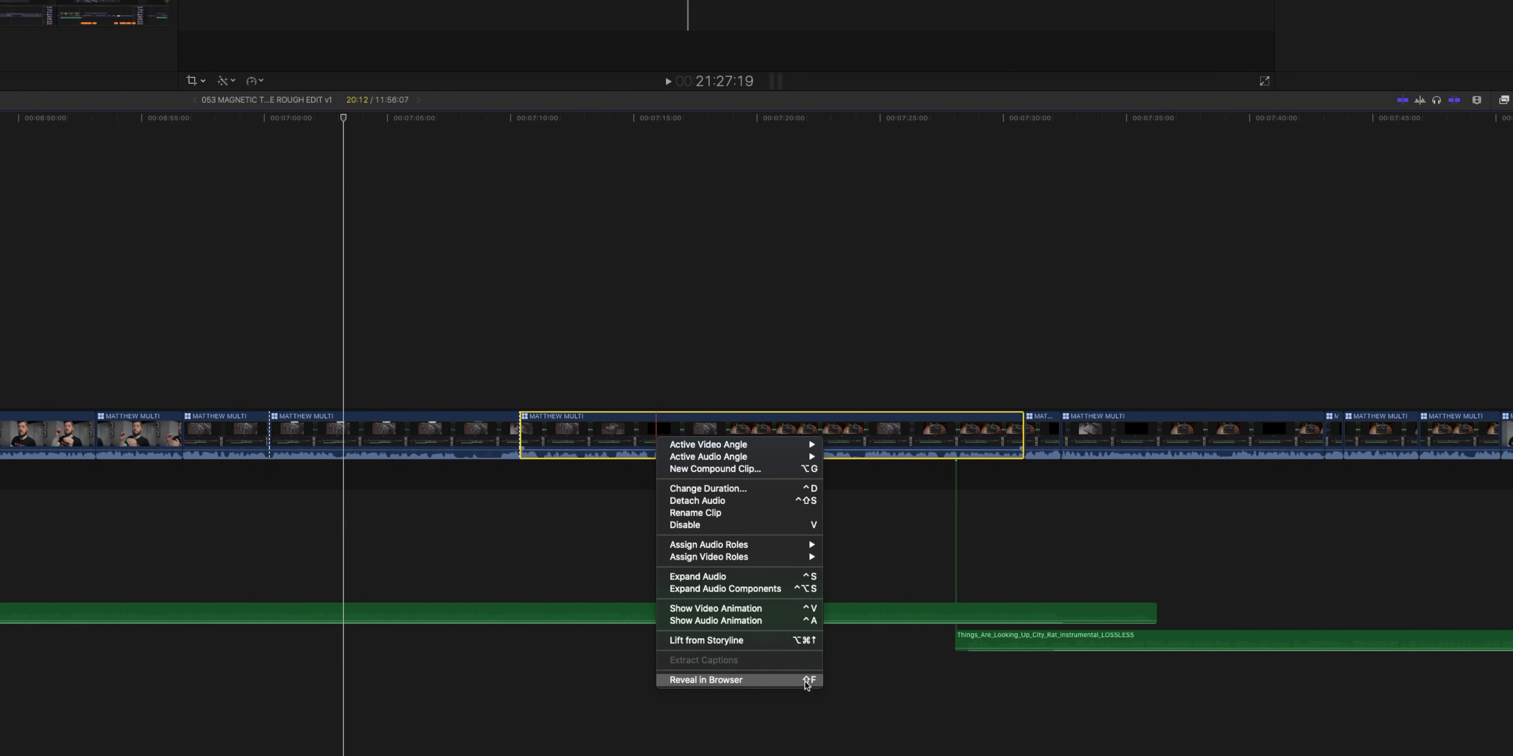
{"action": "left_click", "coordinate": [656, 342]}
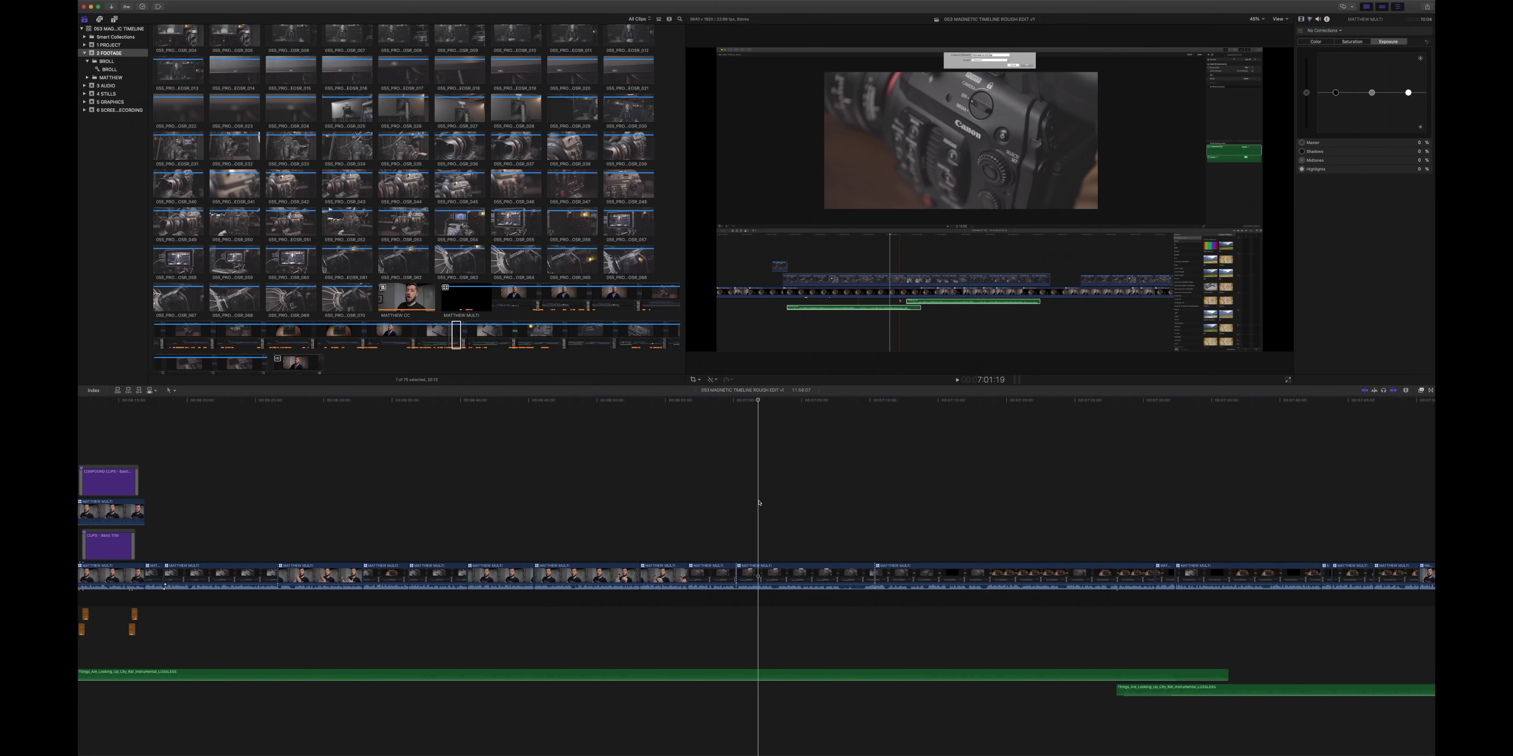
- Examine the timeline at different zoom levels, from a wide overview down to individual clips around the playhead at 7:01:19
{"action": "scroll", "coordinate": [759, 503], "scroll_direction": "right", "scroll_amount": 3}
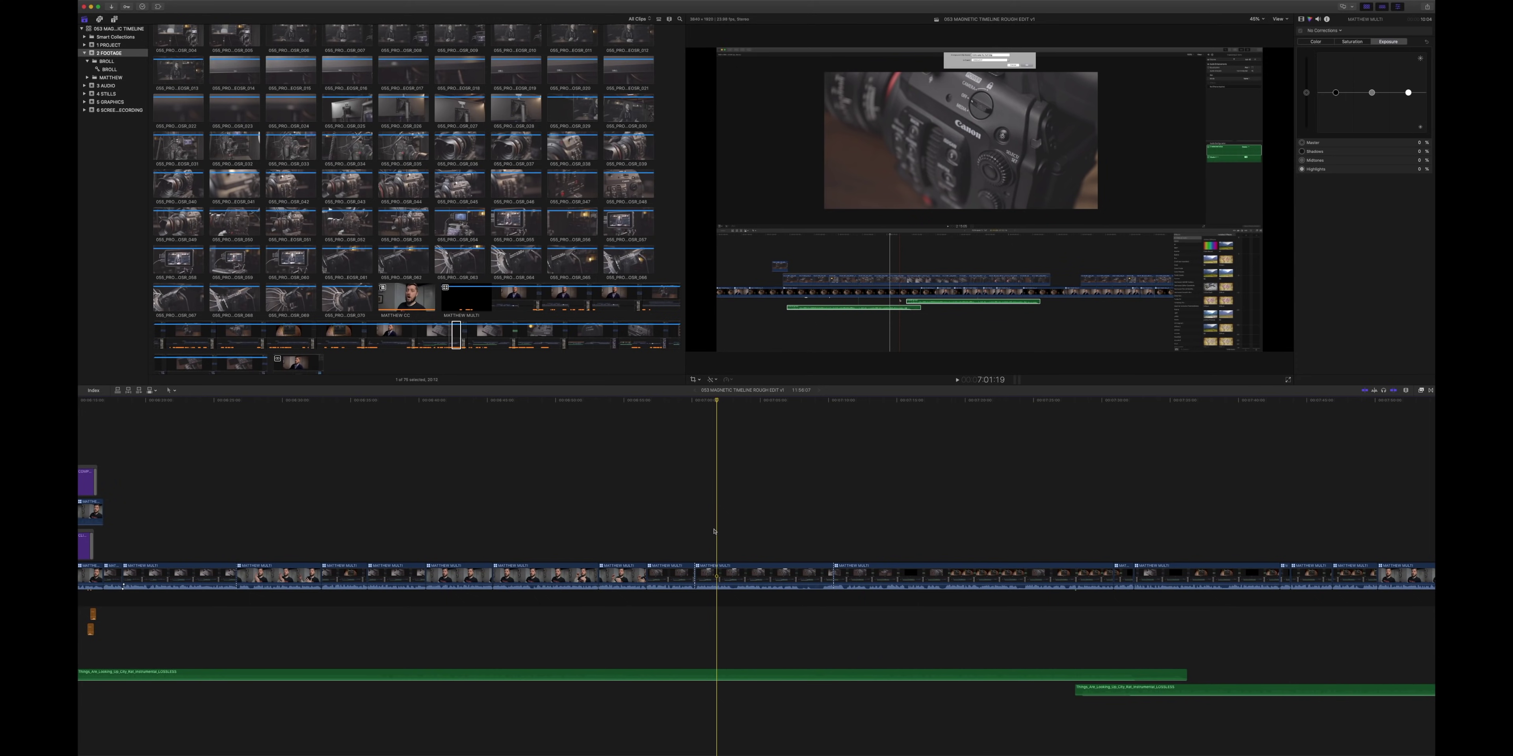
{"action": "key", "text": "super+minus"}
{"action": "key", "text": "super+minus"}
{"action": "key", "text": "super+minus"}
{"action": "key", "text": "super+minus"}
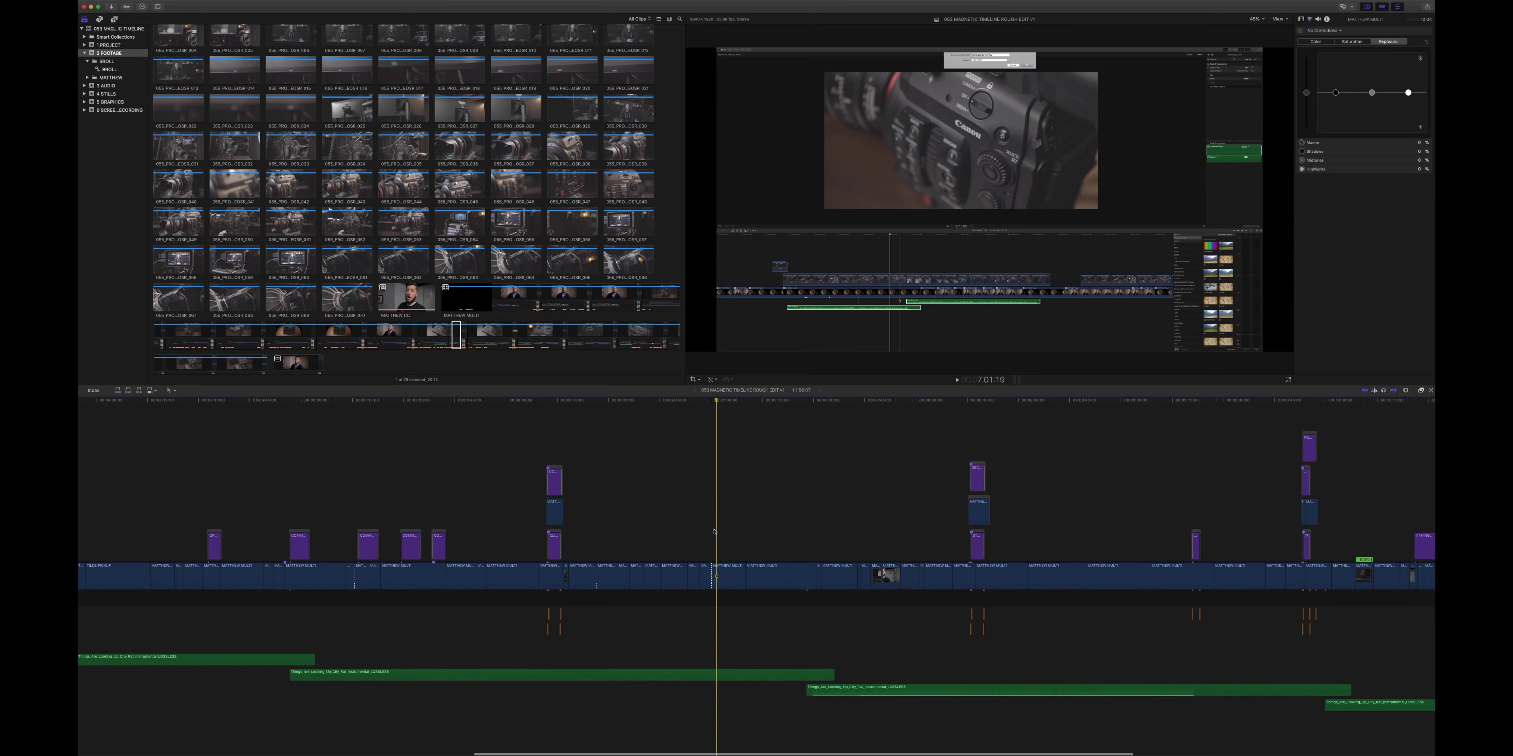
{"action": "key", "text": "super+equal"}
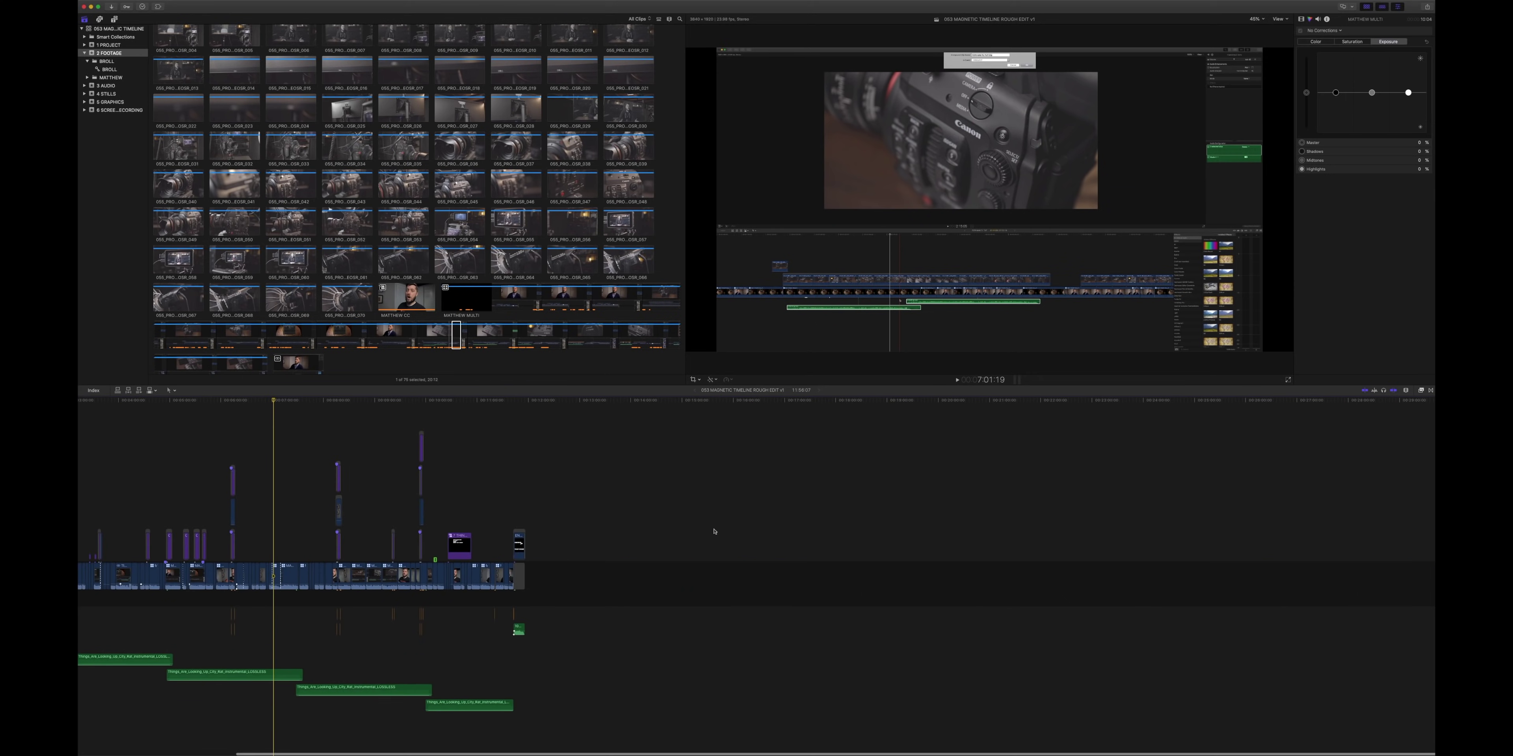
{"action": "key", "text": "super+equal"}
{"action": "key", "text": "super+equal"}
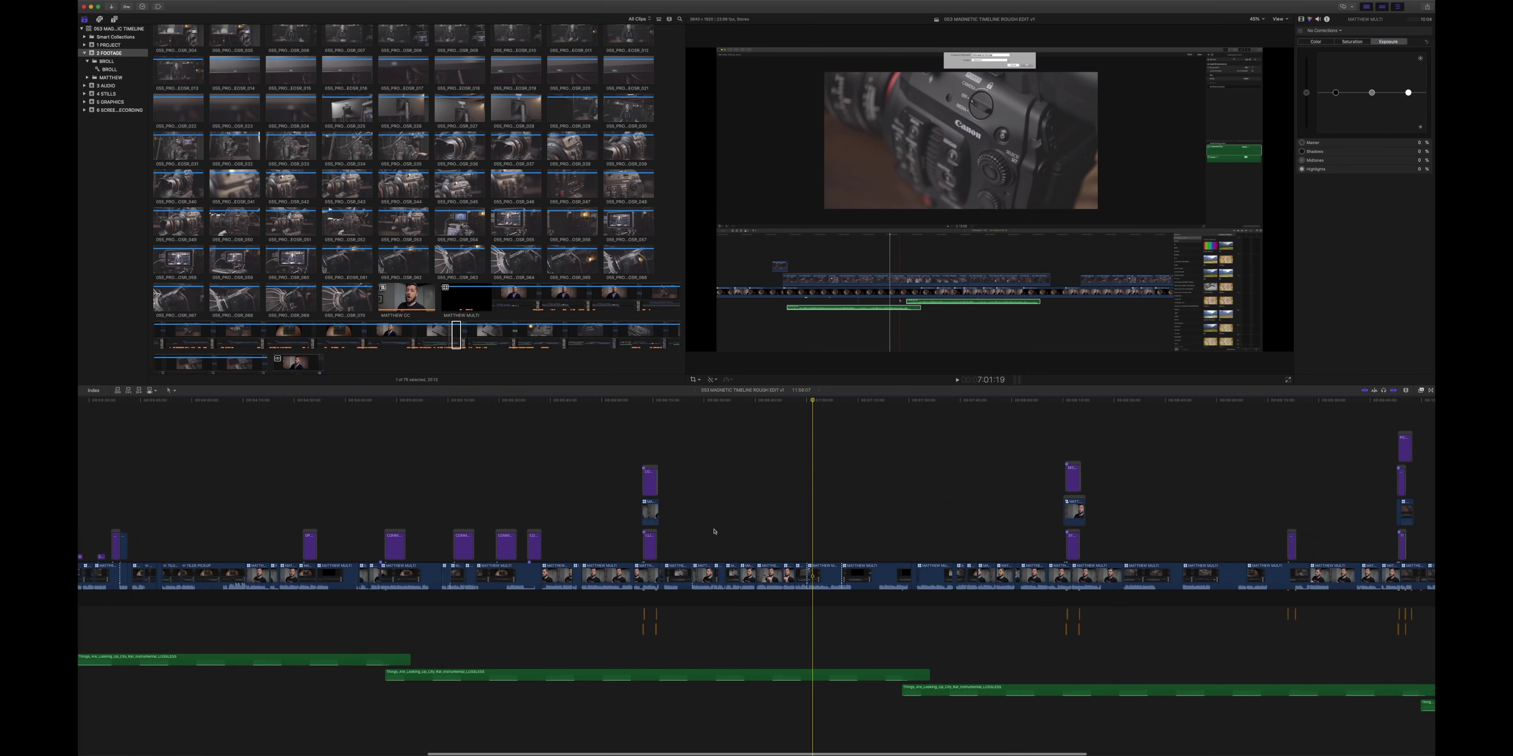
{"action": "key", "text": "super+equal"}
{"action": "key", "text": "super+equal"}
{"action": "key", "text": "super+equal"}
{"action": "key", "text": "super+equal"}
{"action": "key", "text": "super+equal"}
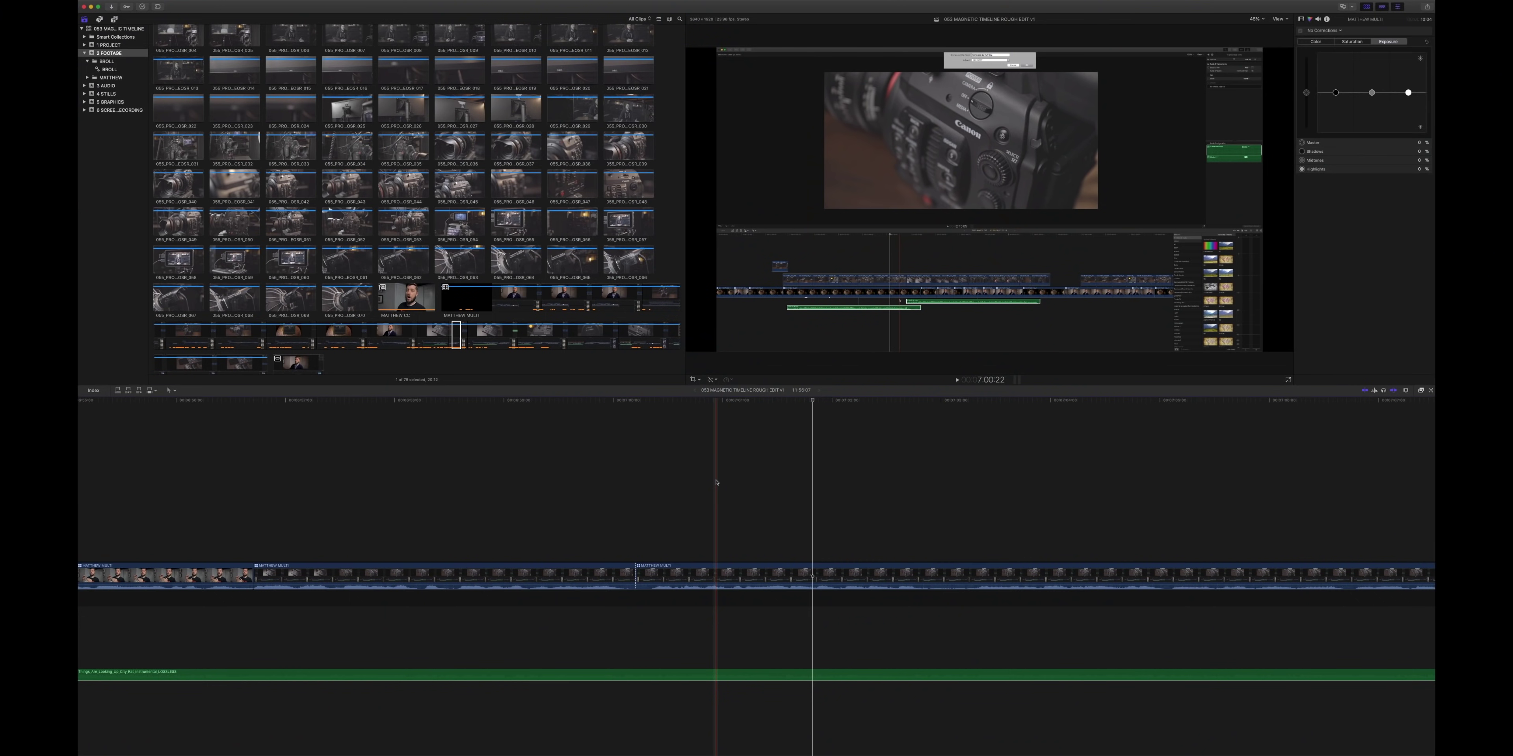
- Fit the whole project in the timeline, inspect the clips around 7:00:22 up close, and fit the whole project again
{"action": "key", "text": "shift+z"}
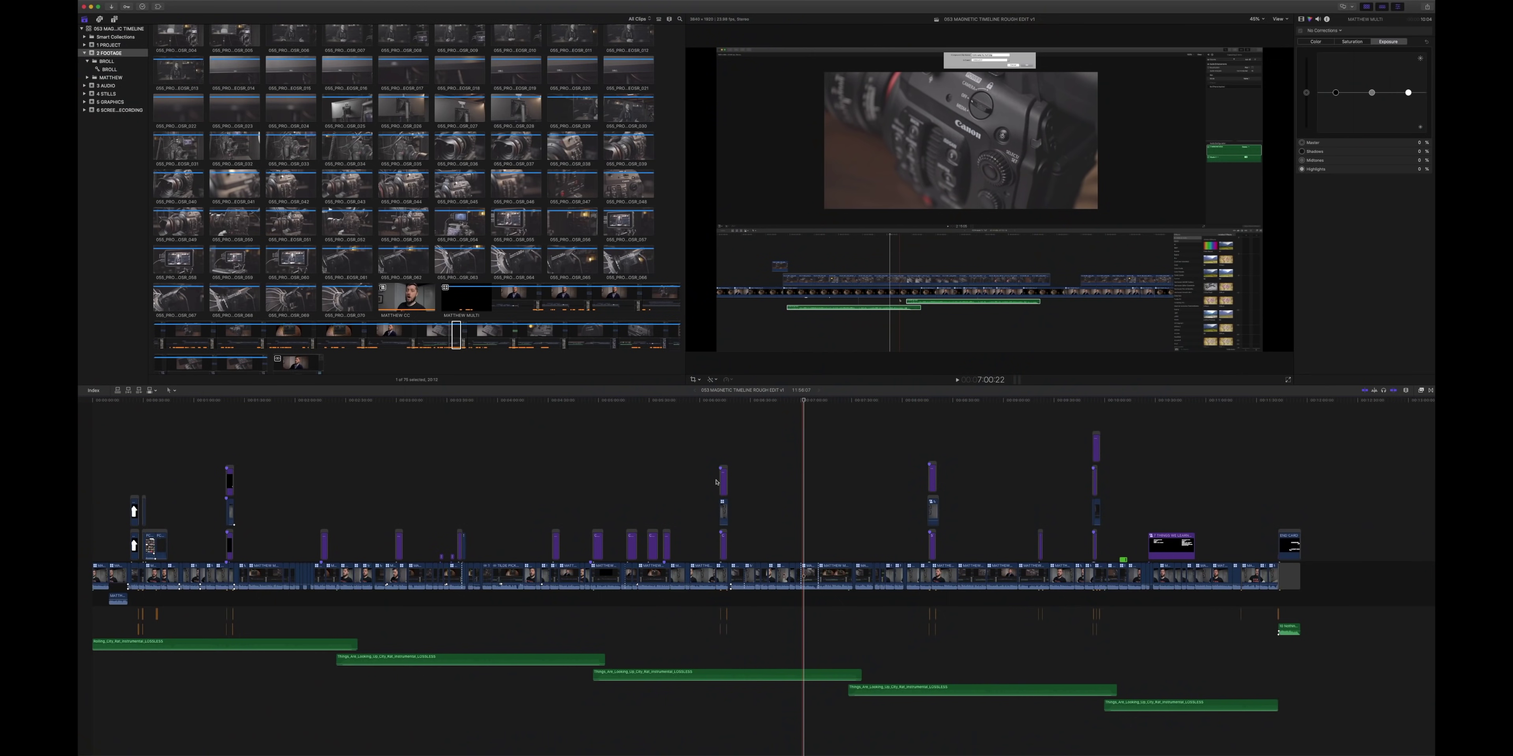
{"action": "key", "text": "super+equal"}
{"action": "key", "text": "super+equal"}
{"action": "key", "text": "super+equal"}
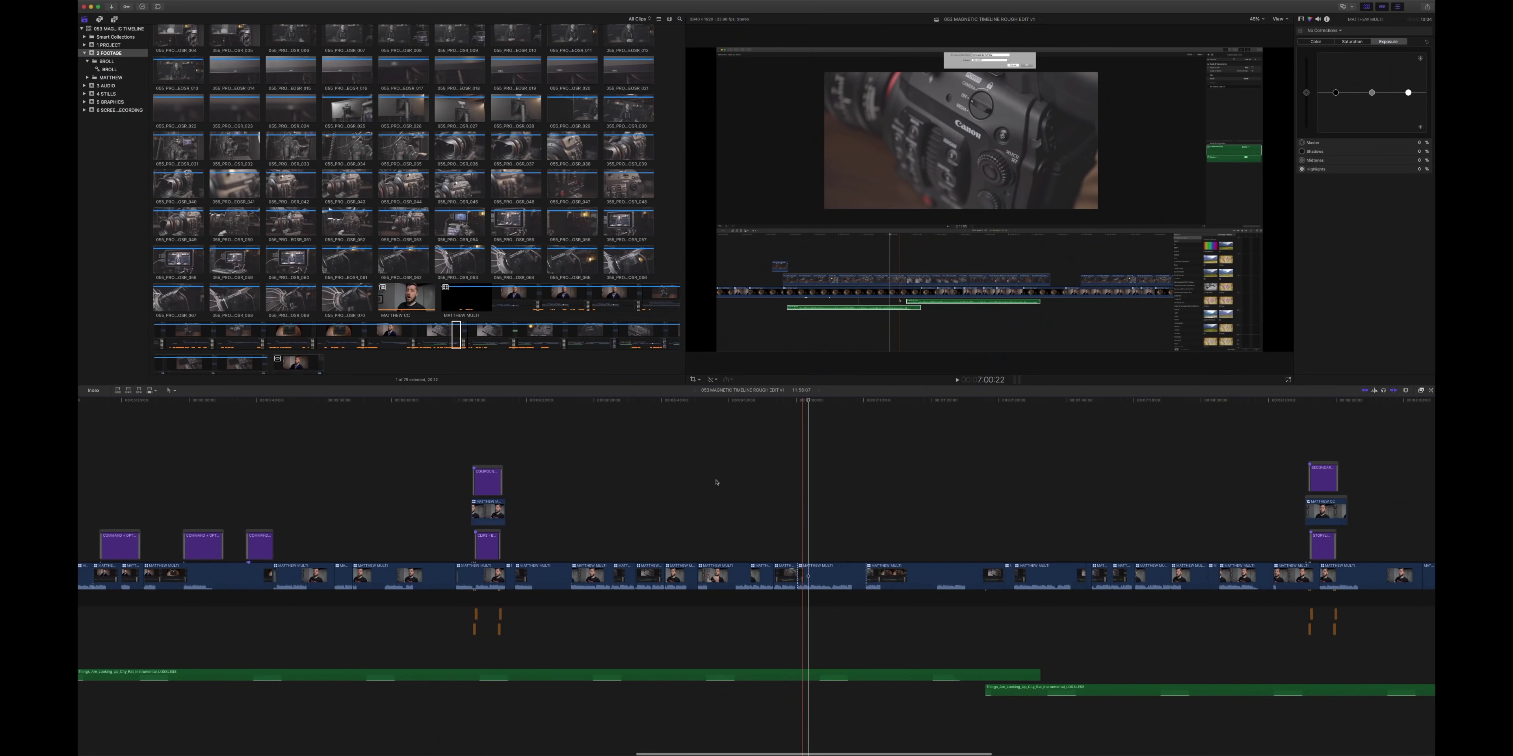
{"action": "key", "text": "super+equal"}
{"action": "key", "text": "super+equal"}
{"action": "key", "text": "super+equal"}
{"action": "key", "text": "super+equal"}
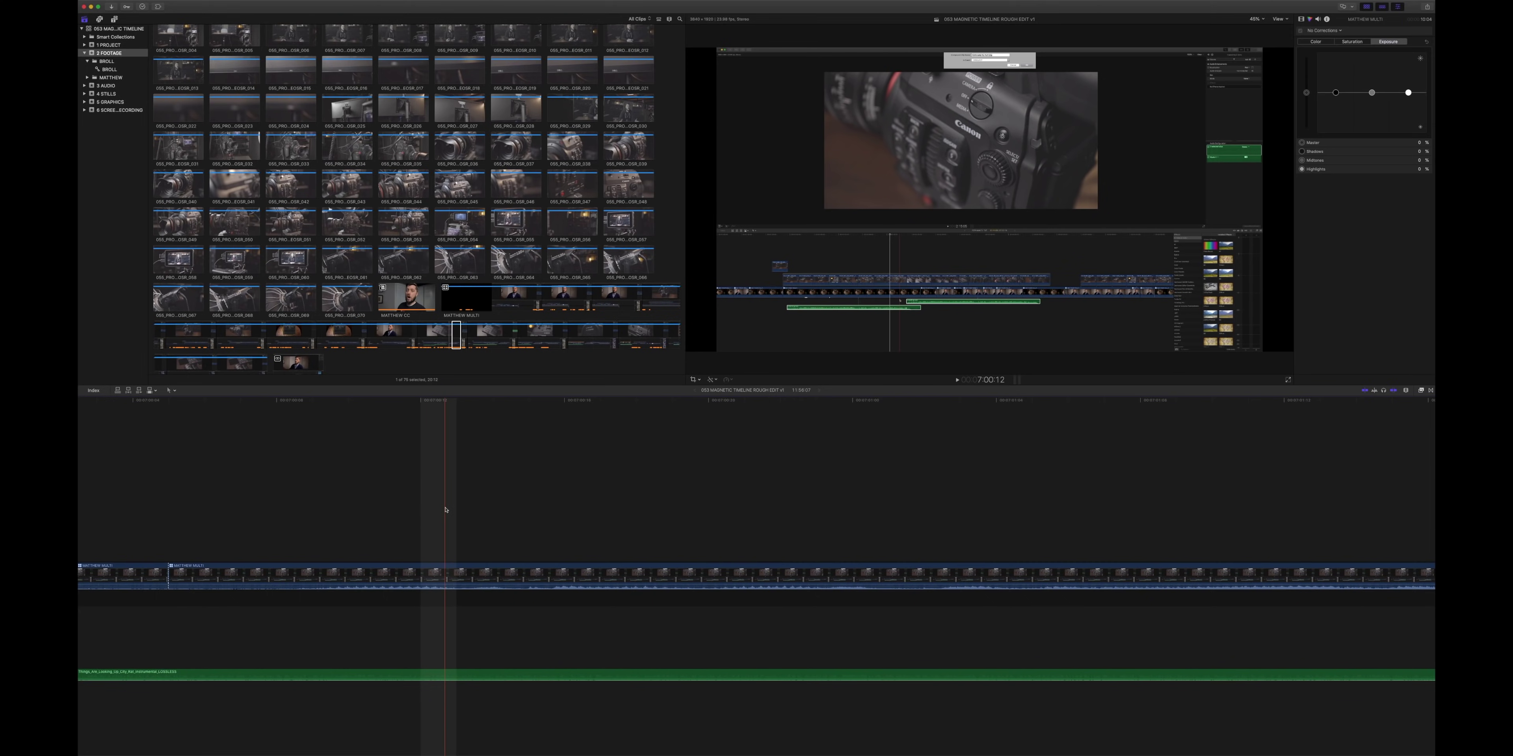
{"action": "key", "text": "shift+z"}
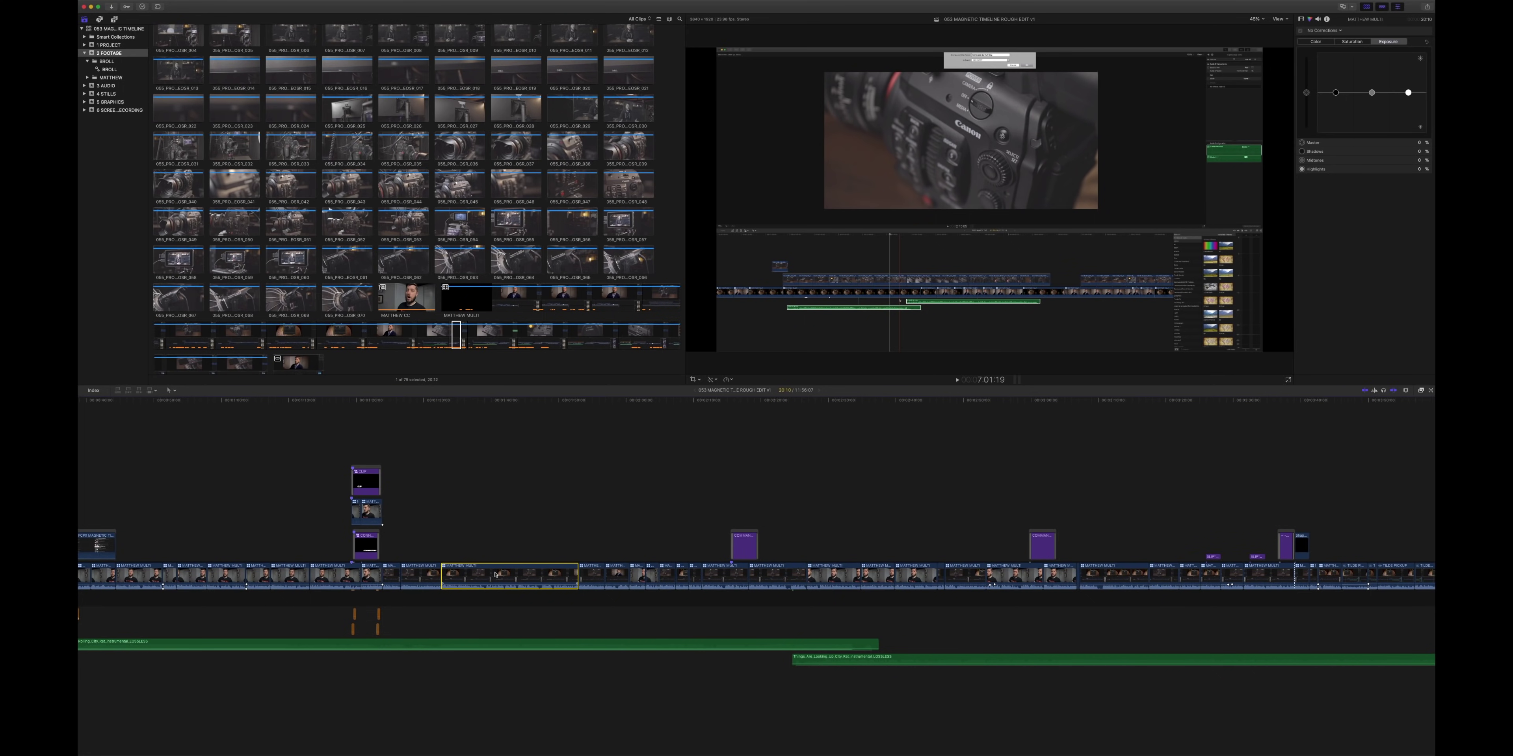
- Insert the copied 20:10 multicam clip into the primary storyline at 6:36:06, and undo the insertion
{"action": "scroll", "coordinate": [495, 574], "scroll_direction": "right", "scroll_amount": 15}
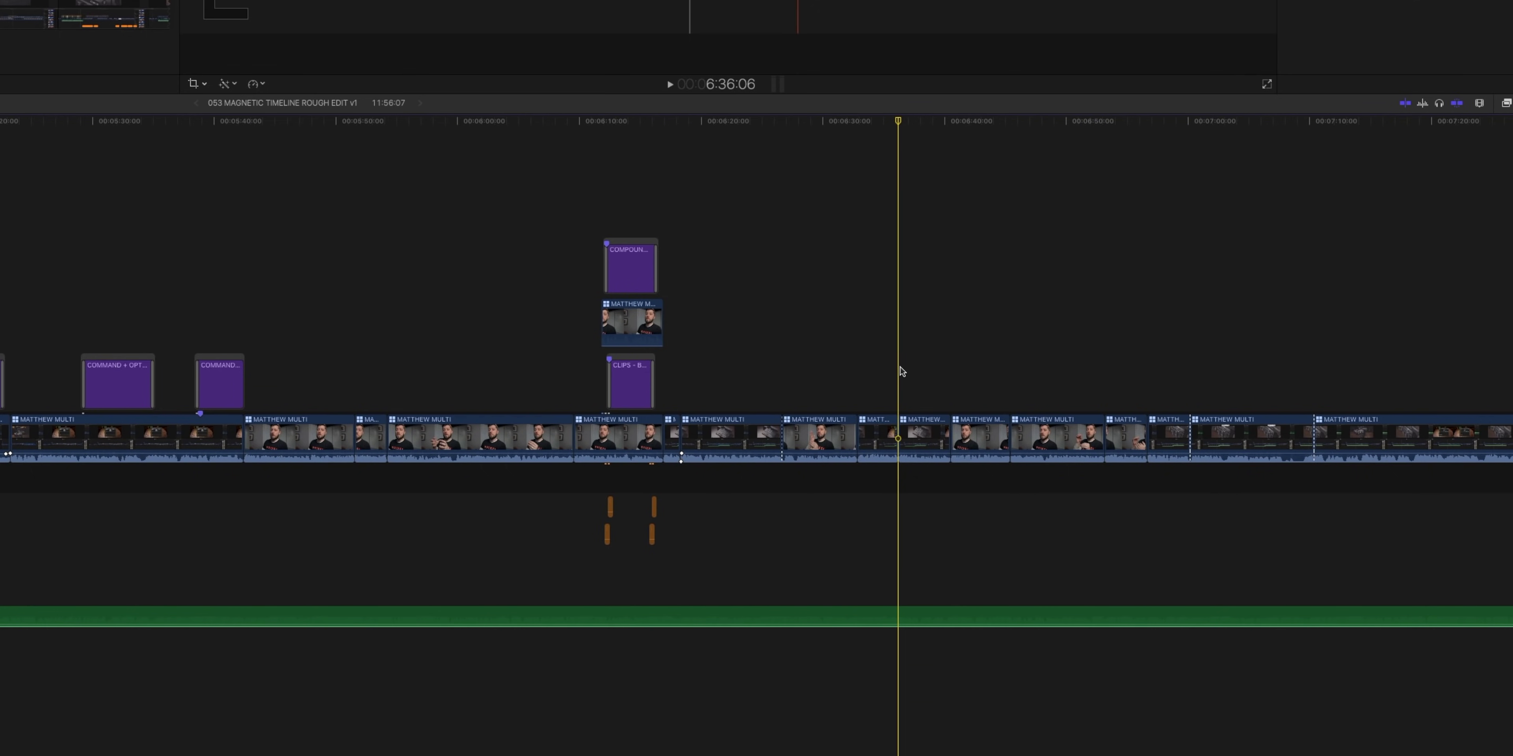
{"action": "key", "text": "w"}
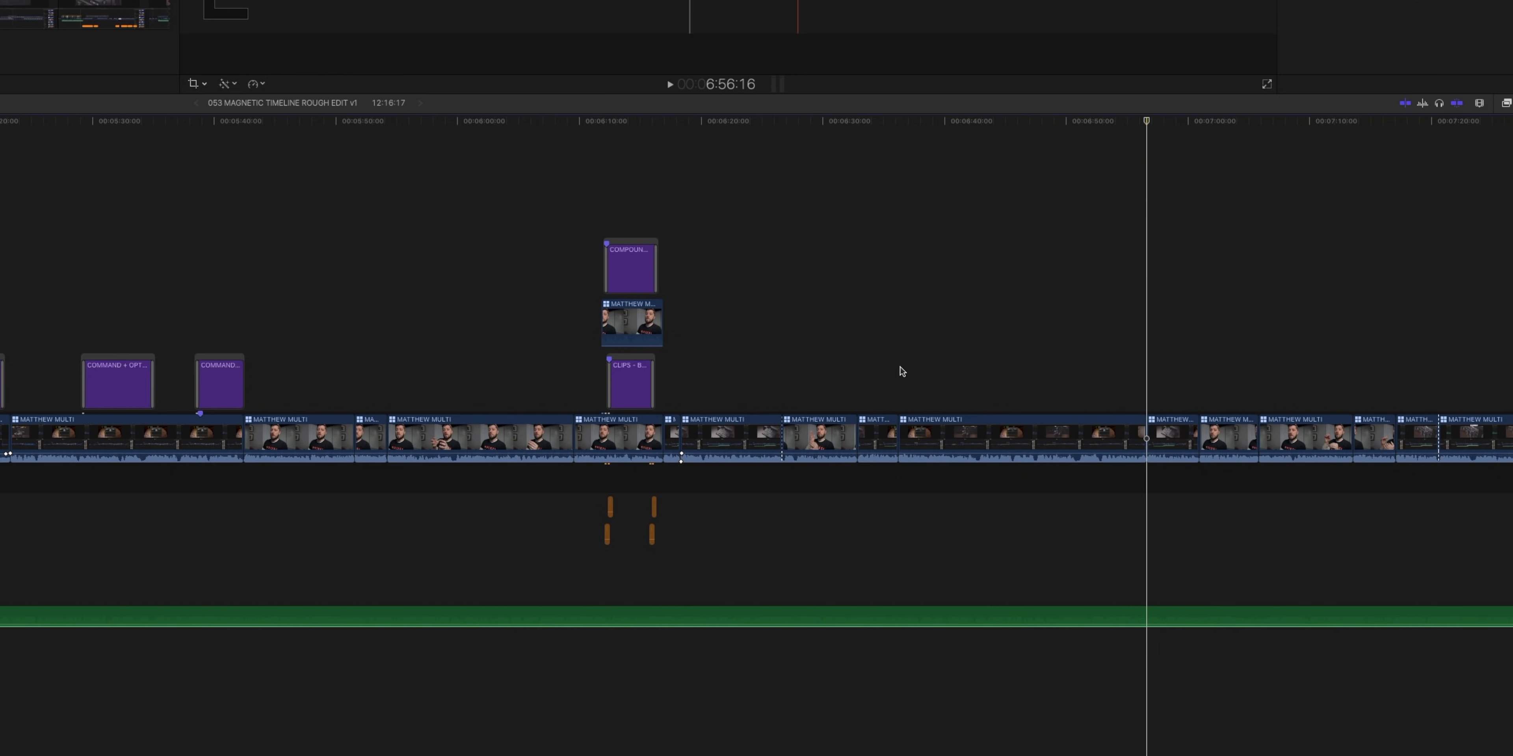
{"action": "key", "text": "super+z"}
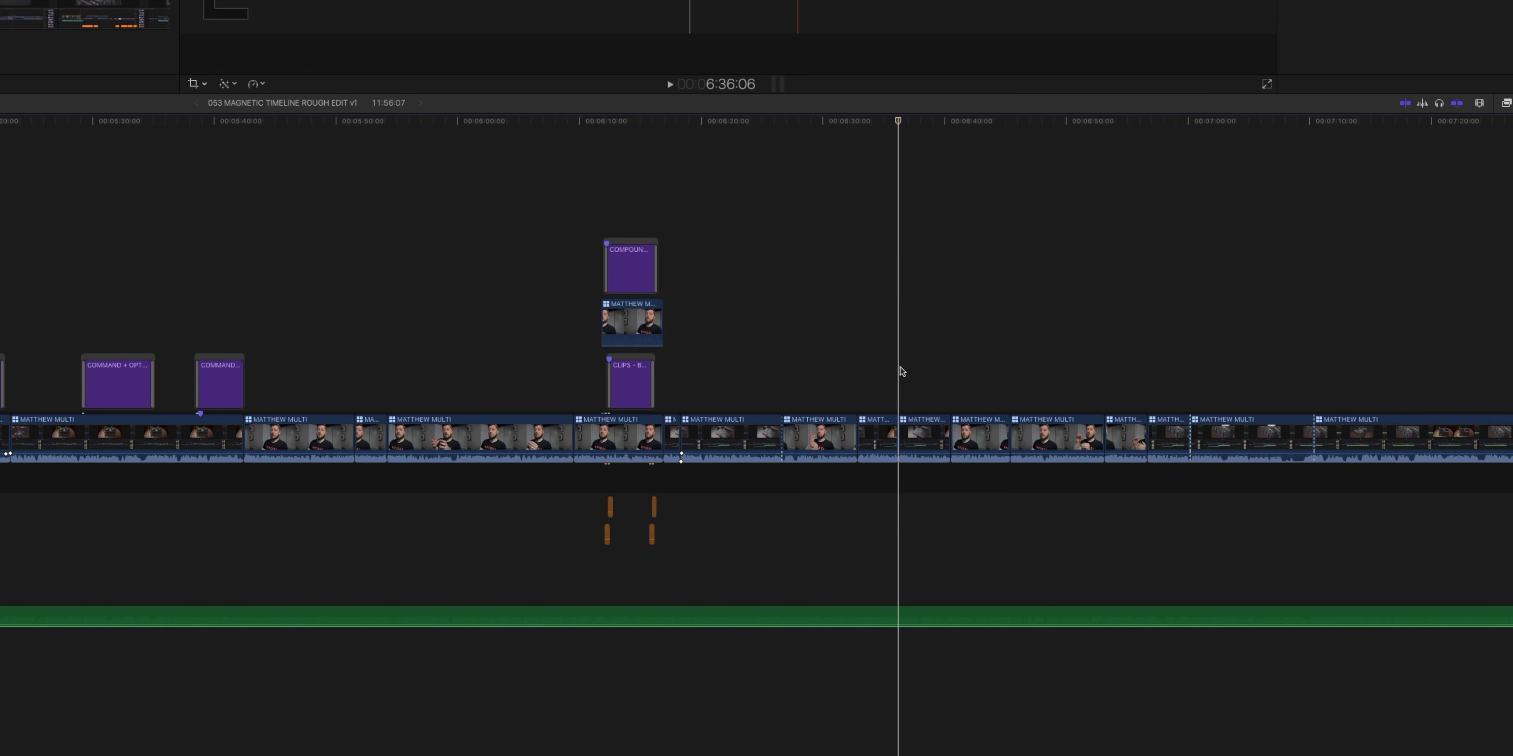
- Paste the copied multicam clip as a connected clip above the storyline at 6:36:06
{"action": "key", "text": "alt+v"}
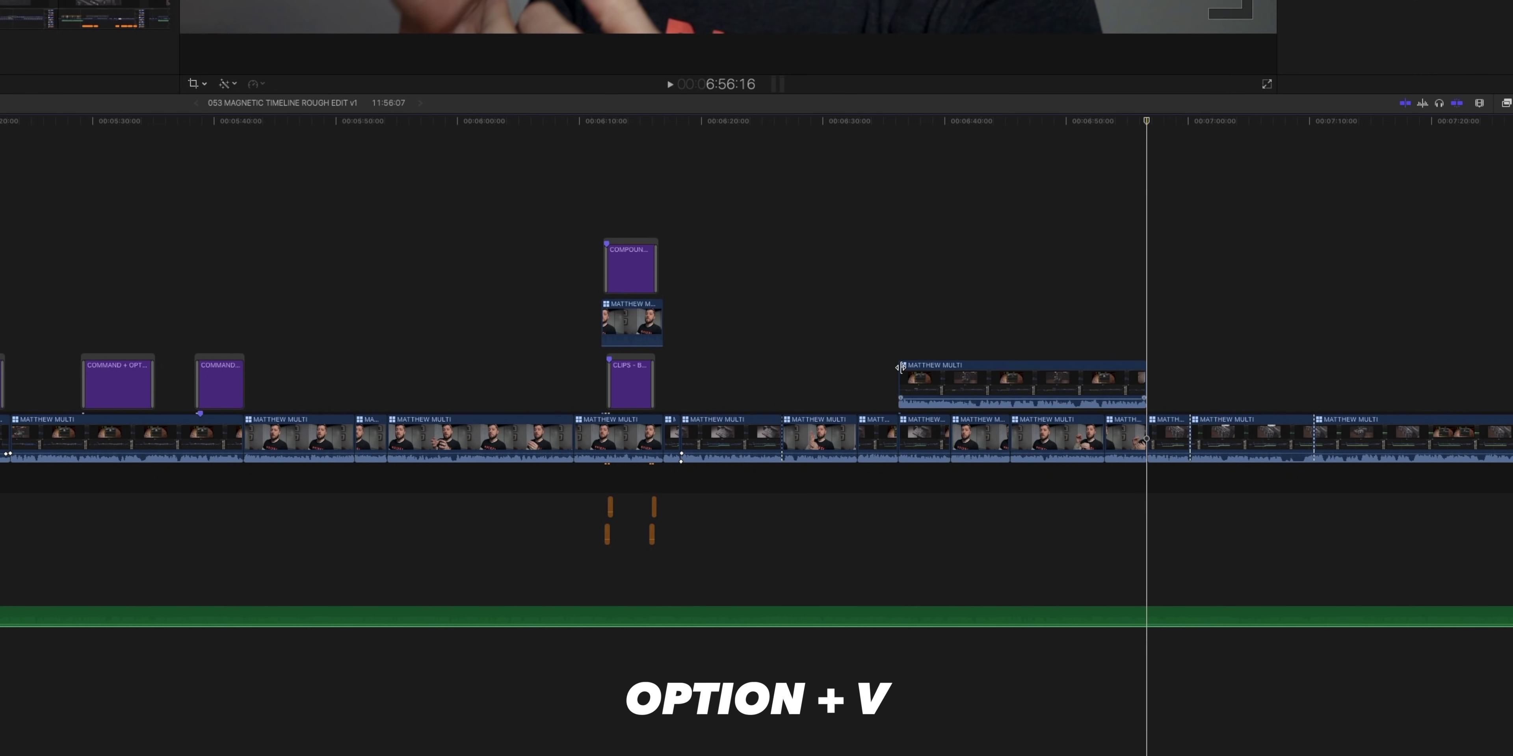
- Delete the connected multicam clip starting at 6:36:06, and restore it
{"action": "left_click", "coordinate": [1028, 380]}
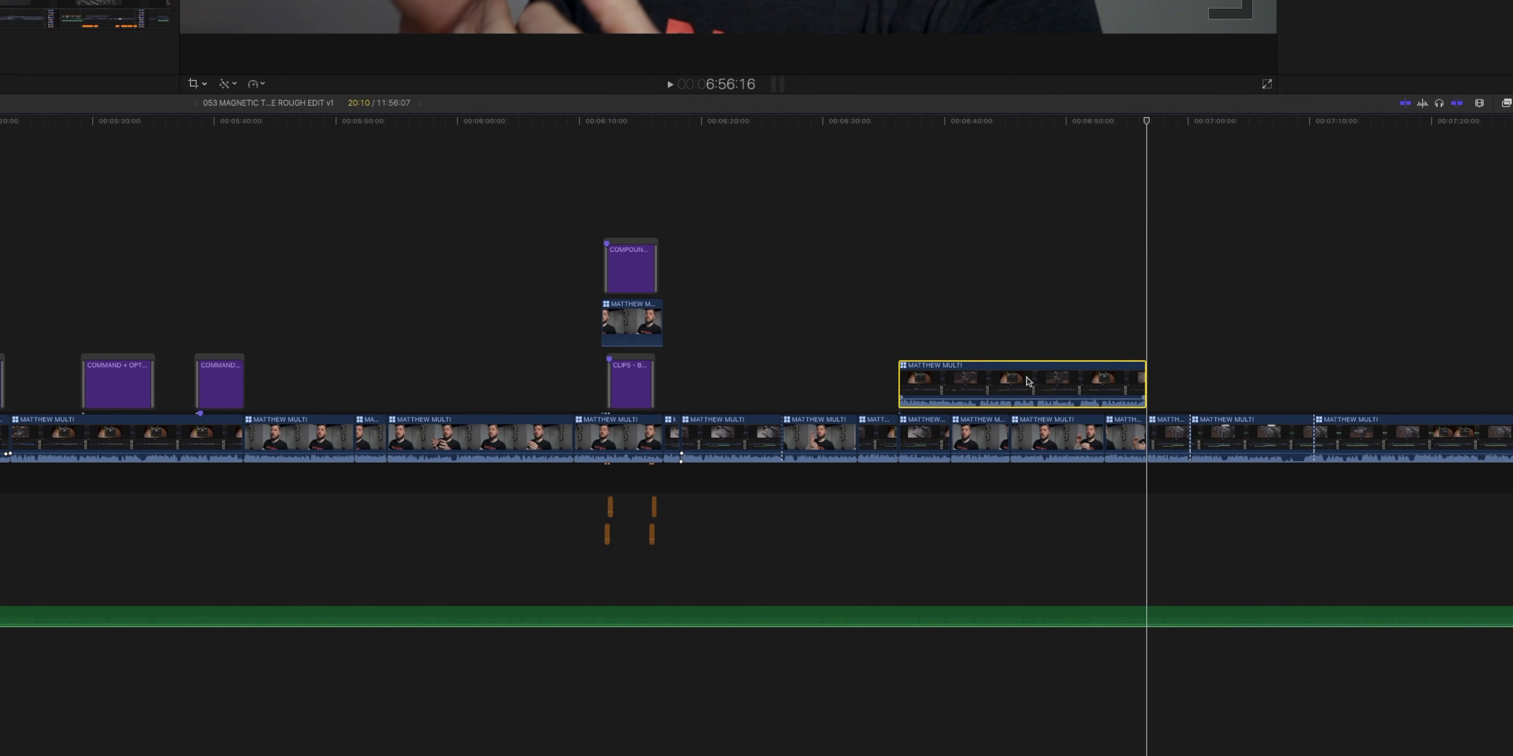
{"action": "scroll", "coordinate": [1028, 380], "scroll_direction": "right", "scroll_amount": 5}
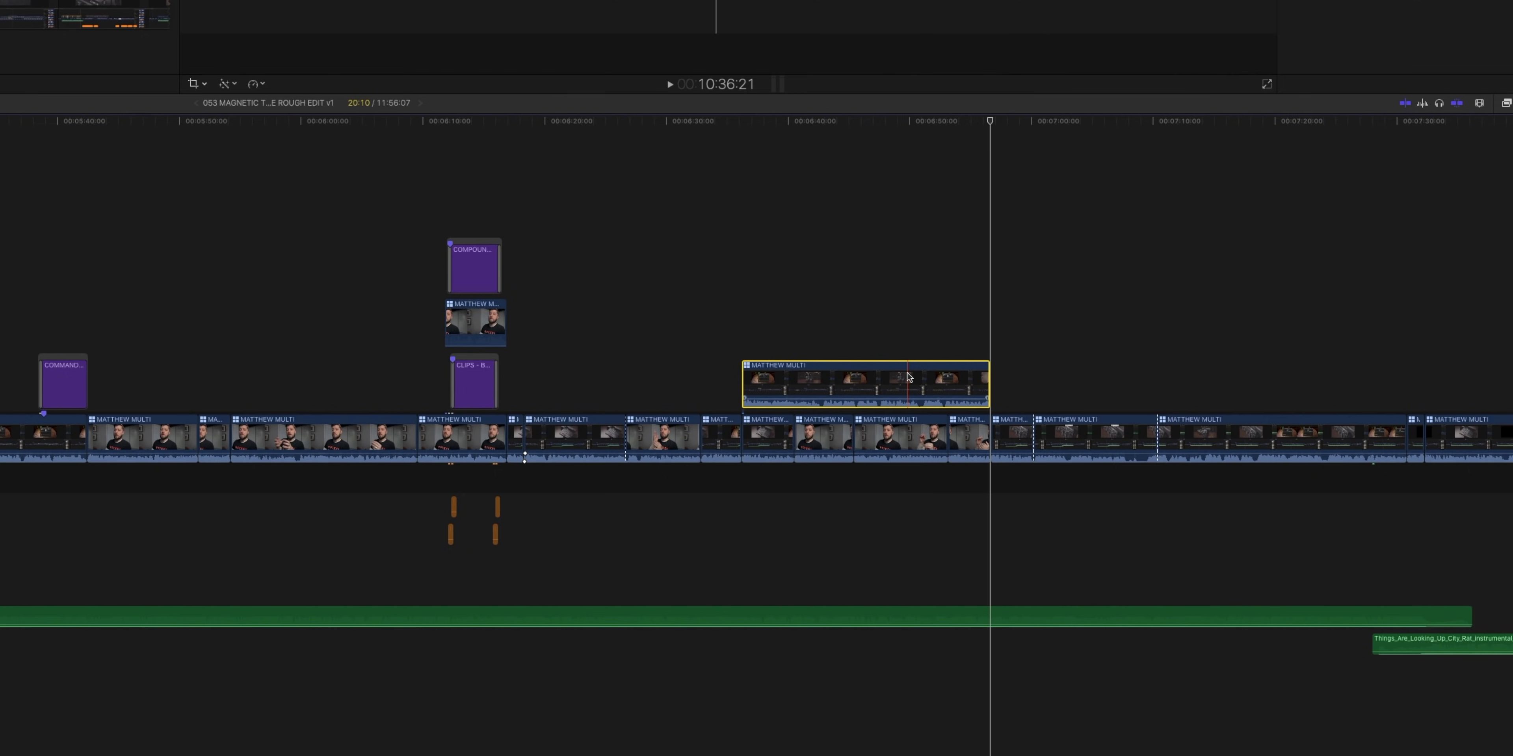
{"action": "key", "text": "Delete"}
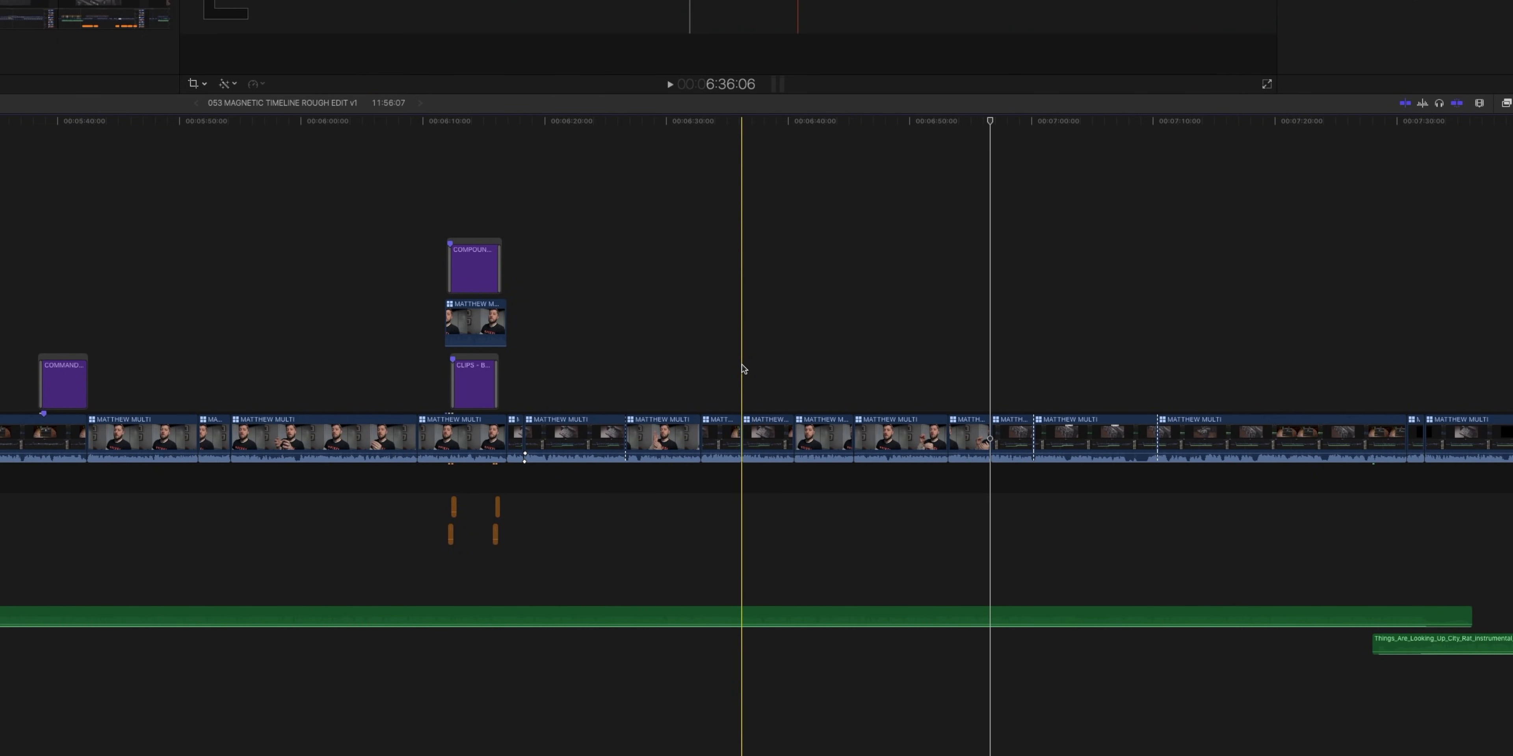
{"action": "key", "text": "super+z"}
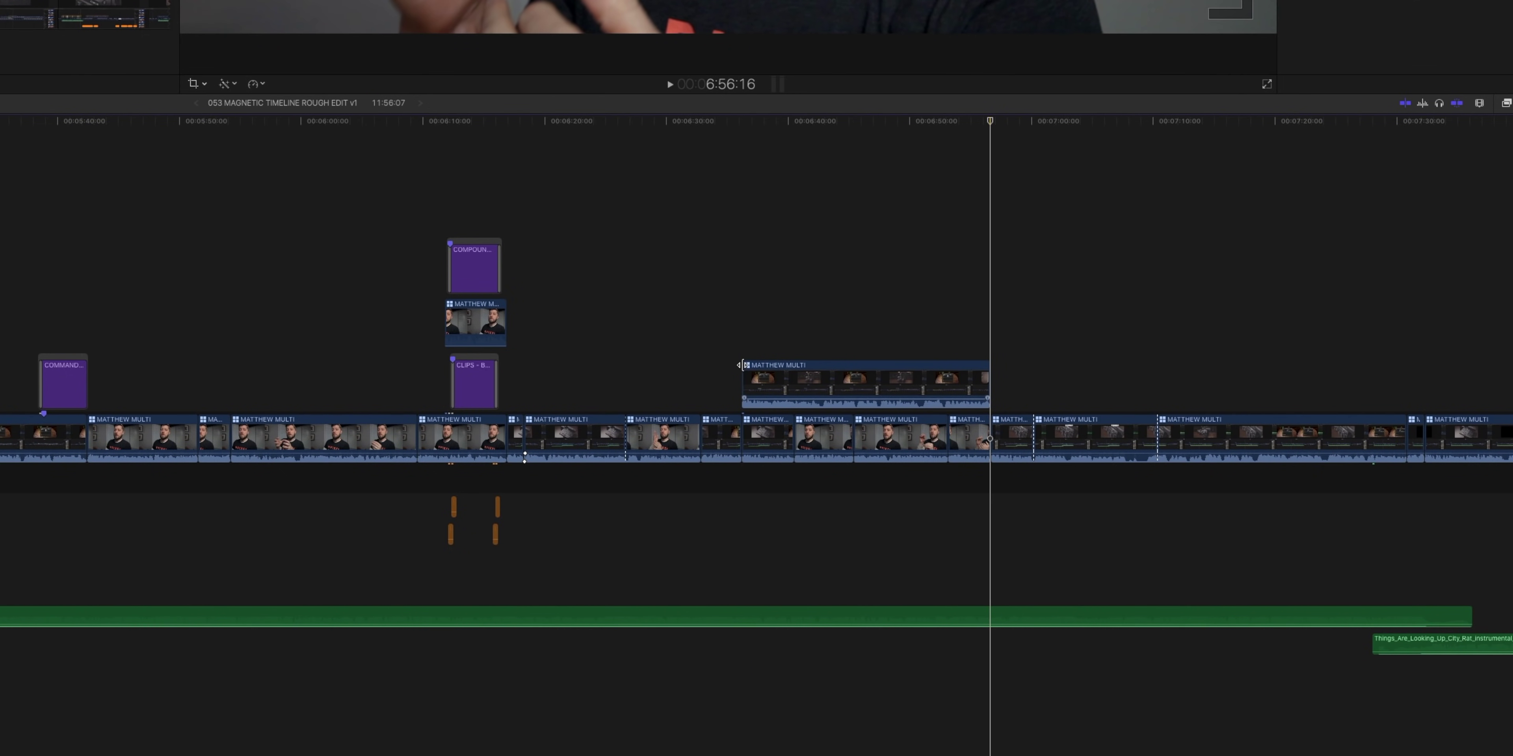